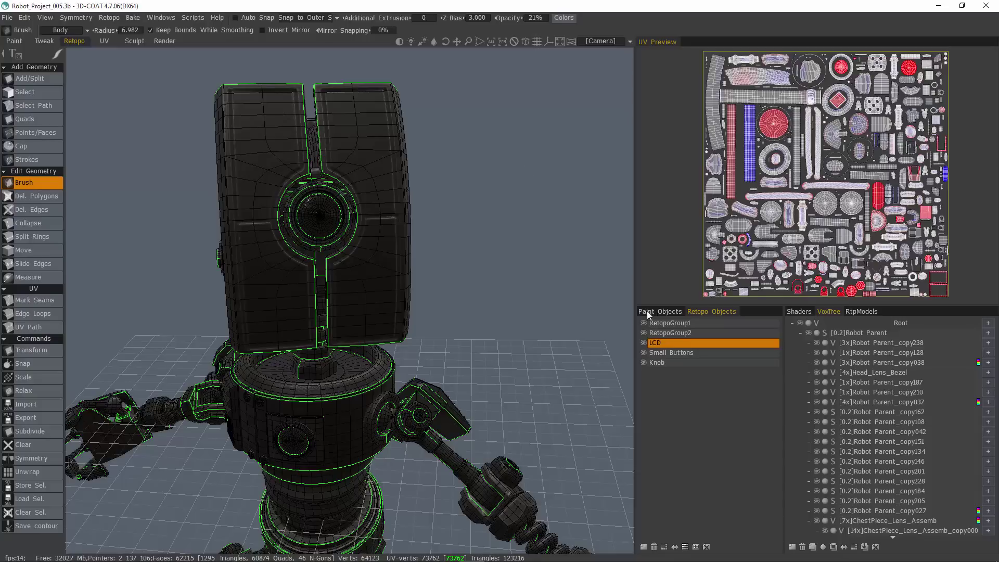
Step: Make the RoboMesh paint object visible alongside the retopo mesh
left_click(660, 312)
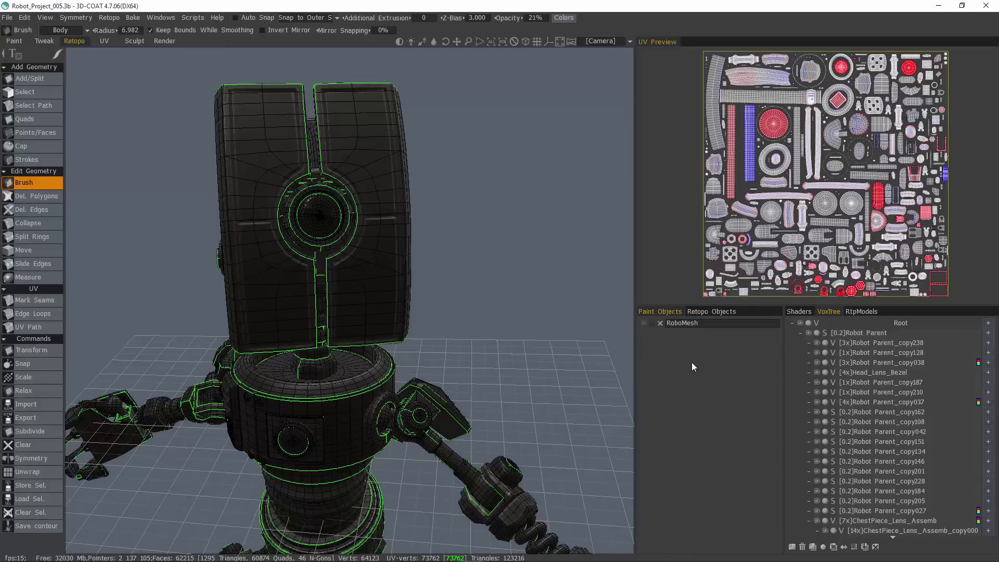
left_click(645, 324)
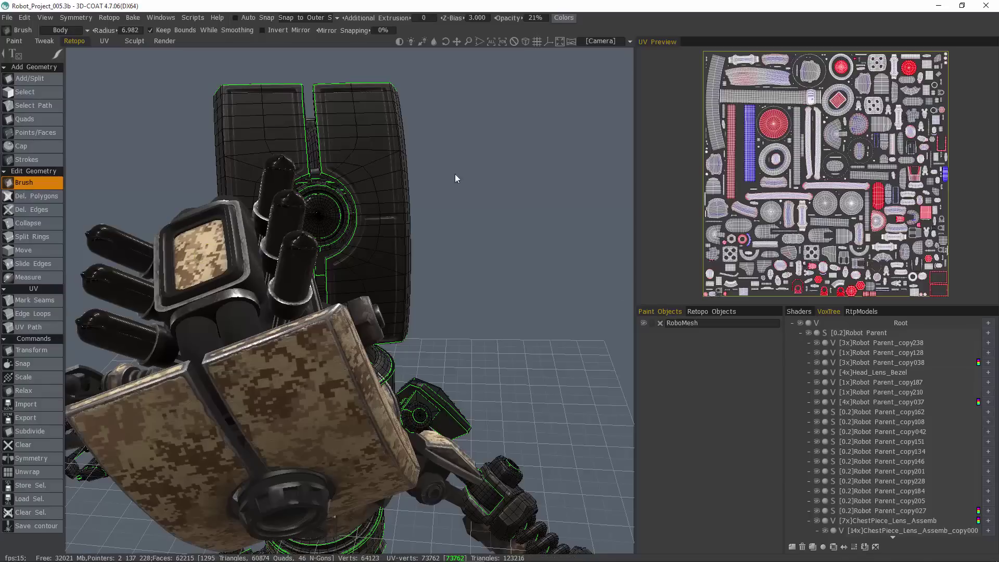
left_click(162, 18)
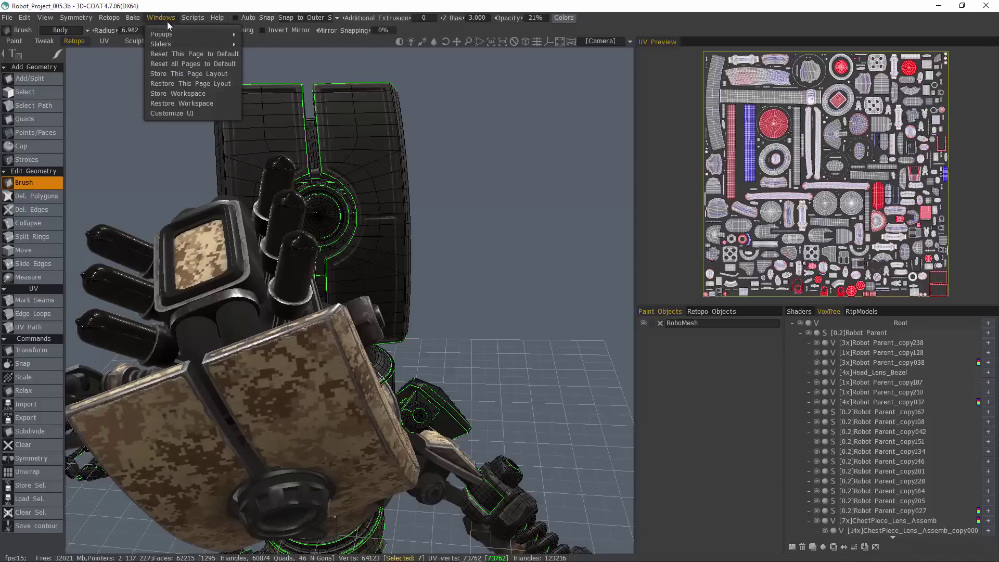
left_click(579, 367)
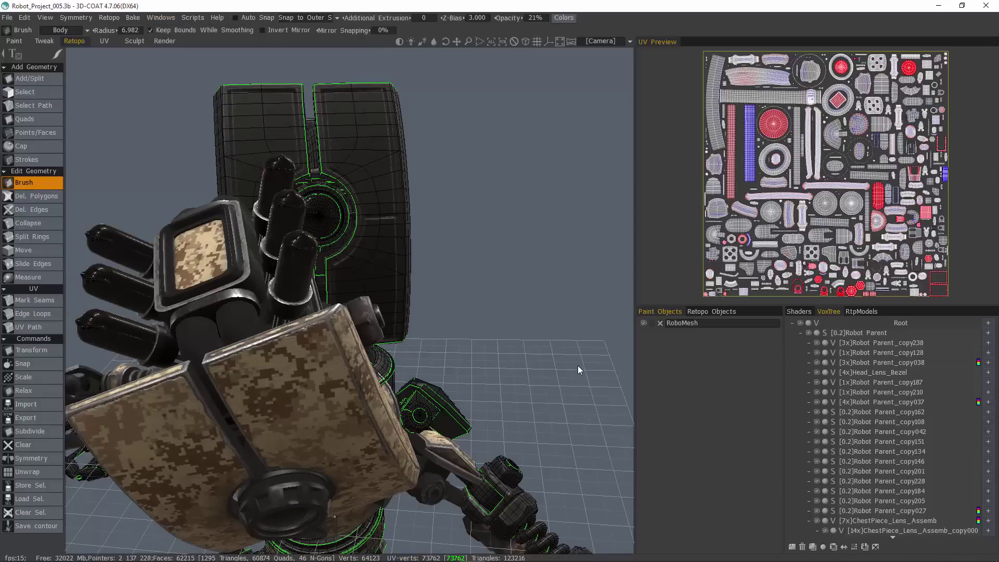
Step: Start updating the paint mesh with the retopo mesh, without saving the scene beforehand
right_click_drag(363, 389, 280, 357, "alt")
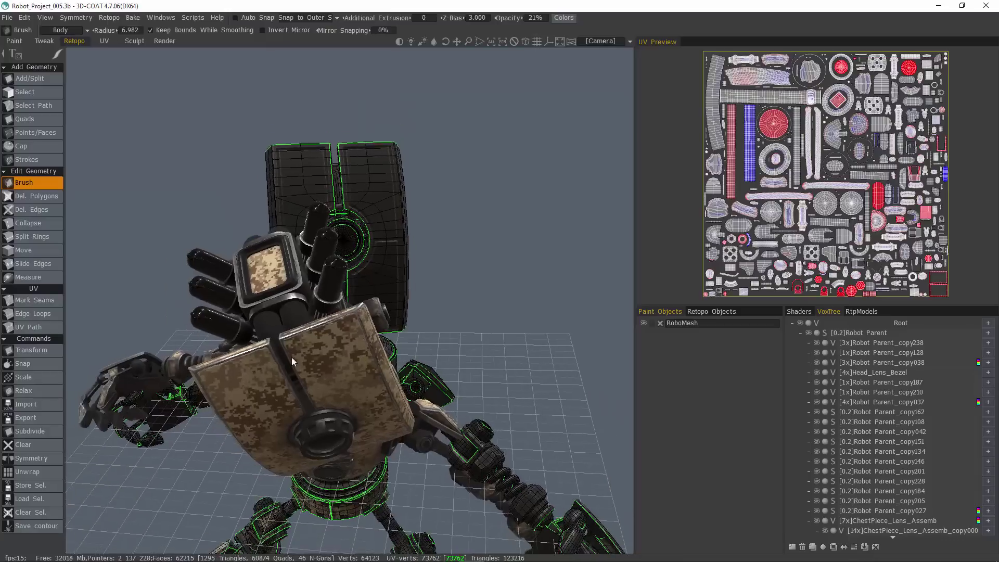
mouse_move(280, 357)
left_mouse_down("alt")
mouse_move(328, 359)
mouse_move(290, 390)
mouse_move(136, 32)
left_mouse_up("alt")
left_click(133, 18)
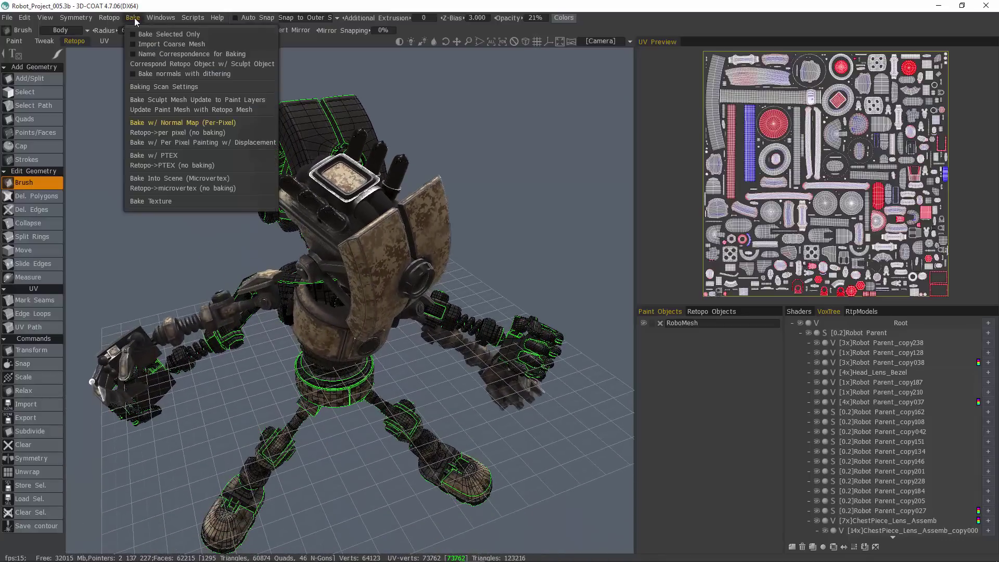
left_click(191, 109)
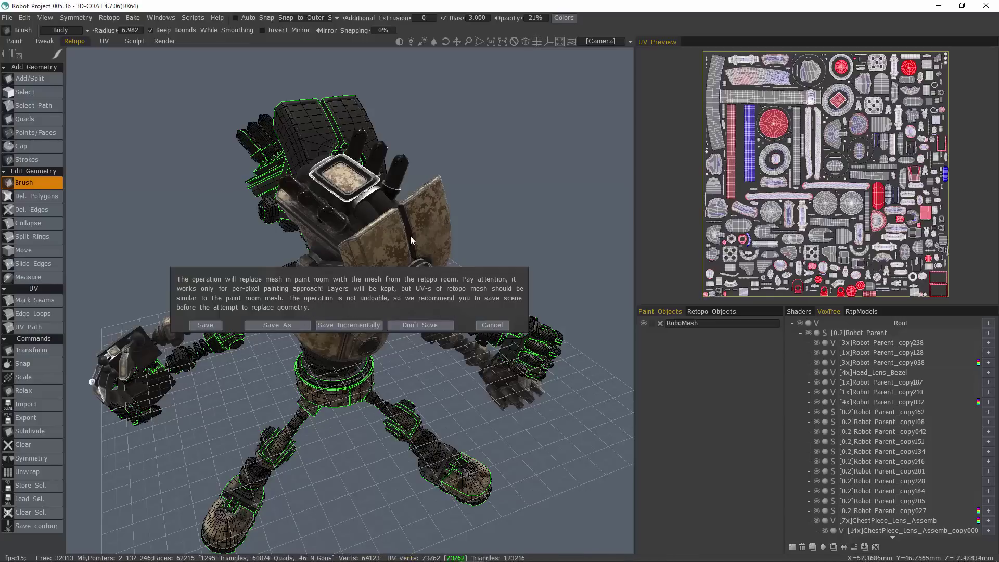
left_click(411, 324)
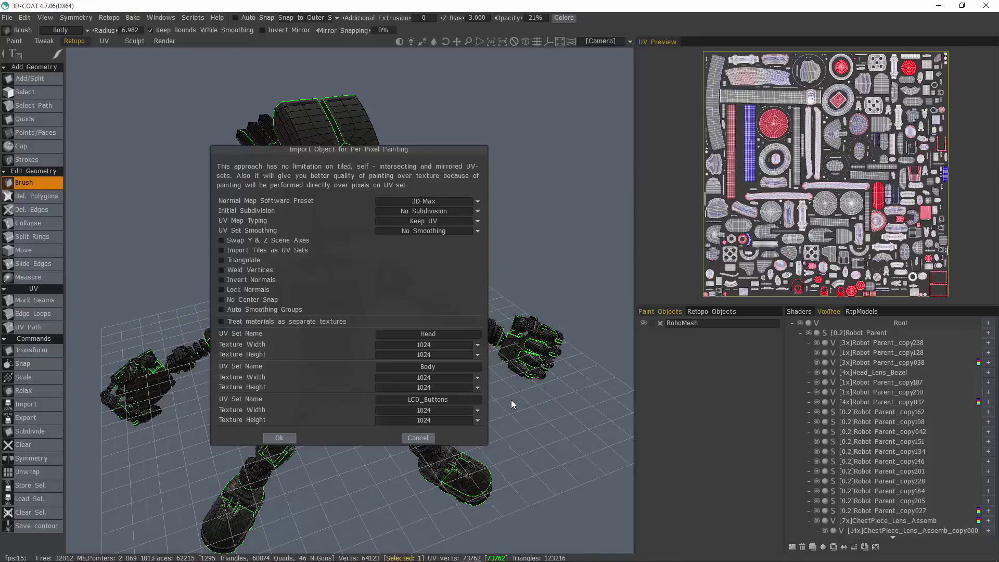
Step: Set the Head UV set's texture width to 2048 and run the per-pixel painting import
left_click(424, 345)
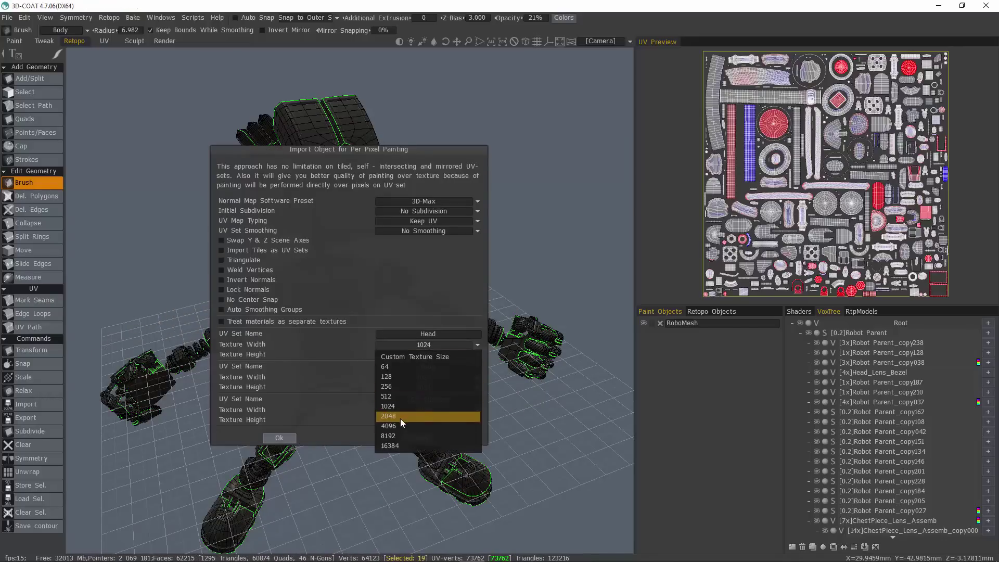
left_click(401, 416)
left_click(272, 438)
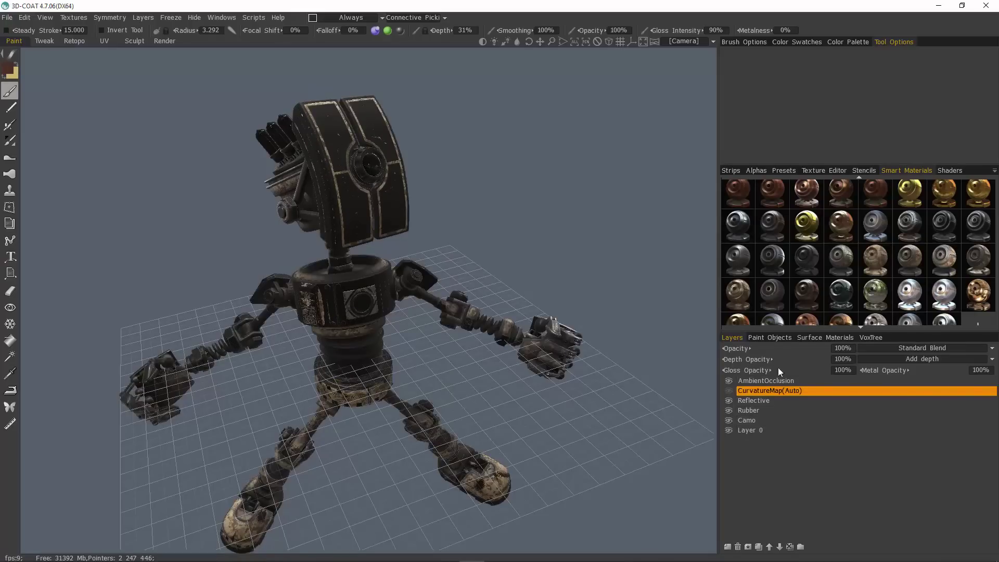
Step: Hide the Robot Parent sculpt tree in the Paint room and return to the paint layers
left_click(872, 338)
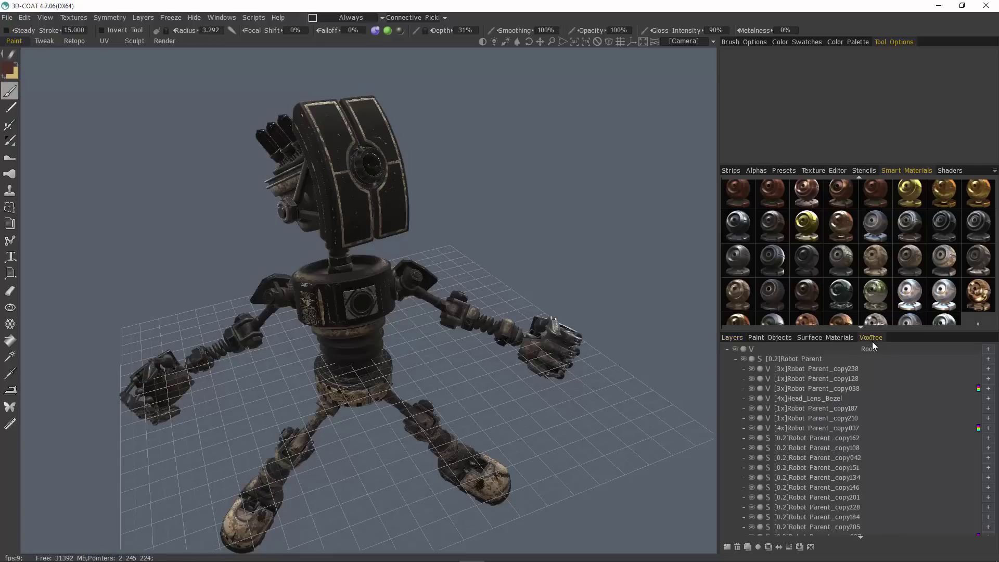
left_click(744, 360)
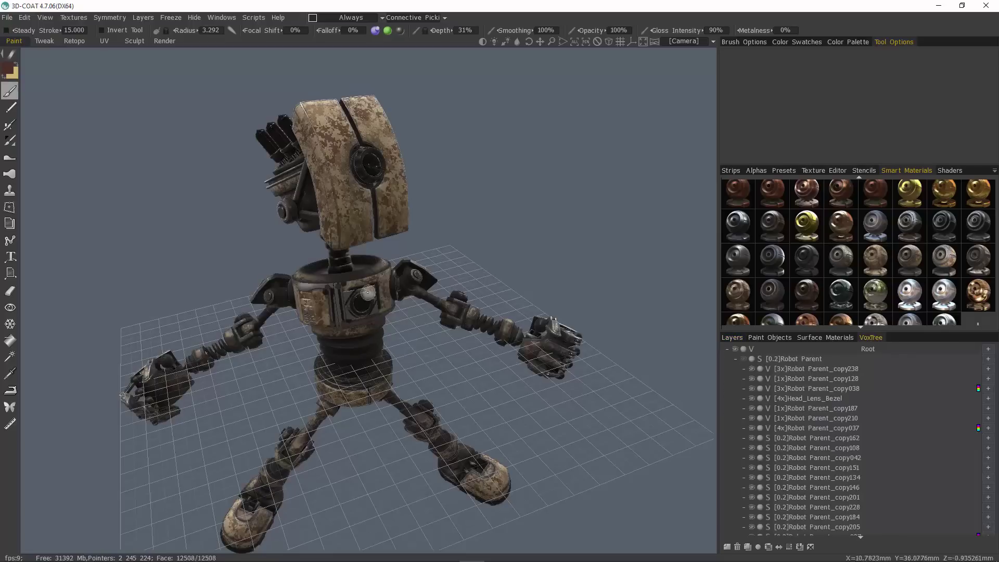
left_click(732, 338)
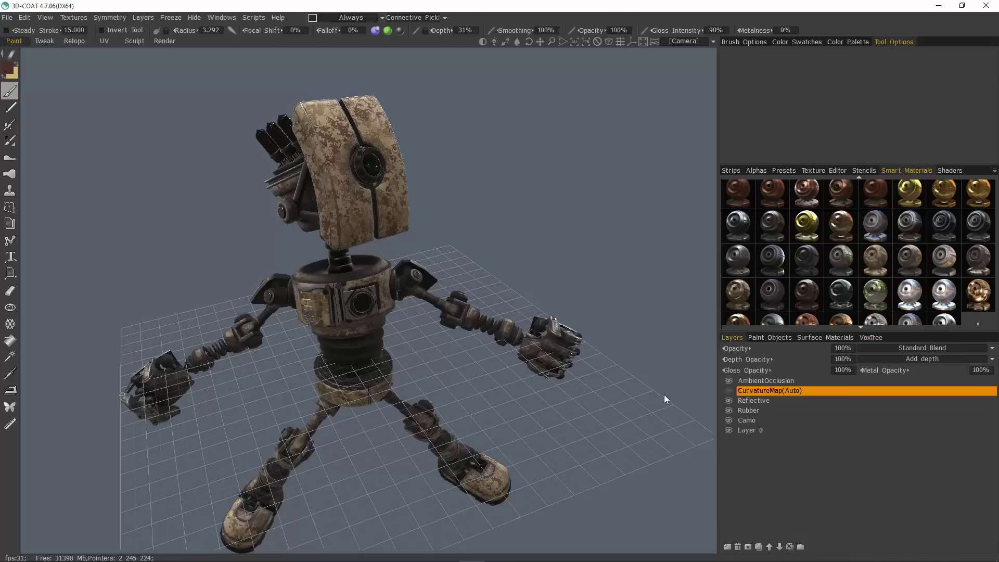
Step: Examine the updated paint mesh's head and chest panel up close from several angles
left_click_drag(291, 307, 360, 307, "alt")
right_click_drag(359, 307, 332, 297, "alt")
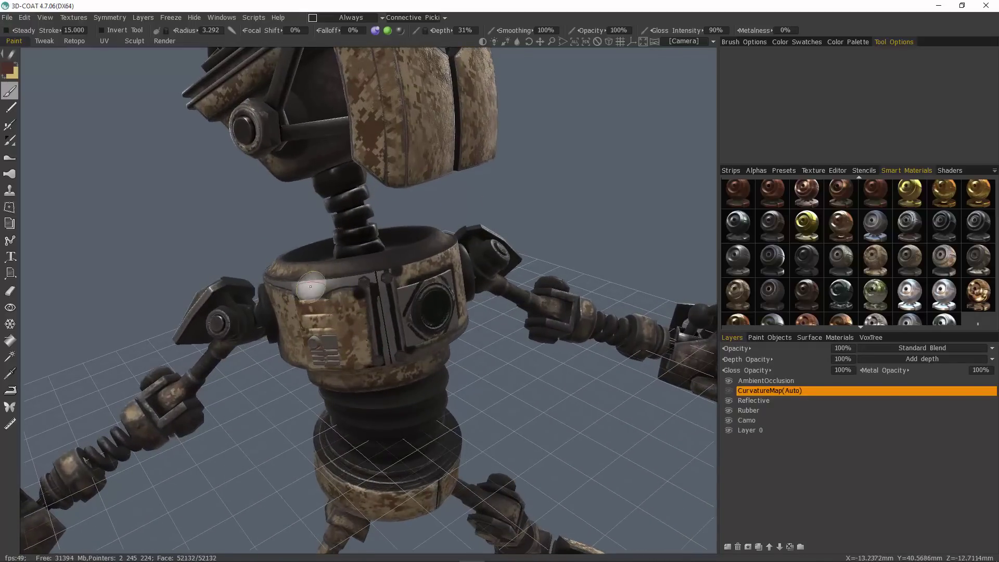
mouse_move(295, 293)
left_mouse_down("alt")
mouse_move(276, 284)
mouse_move(265, 261)
left_mouse_up("alt")
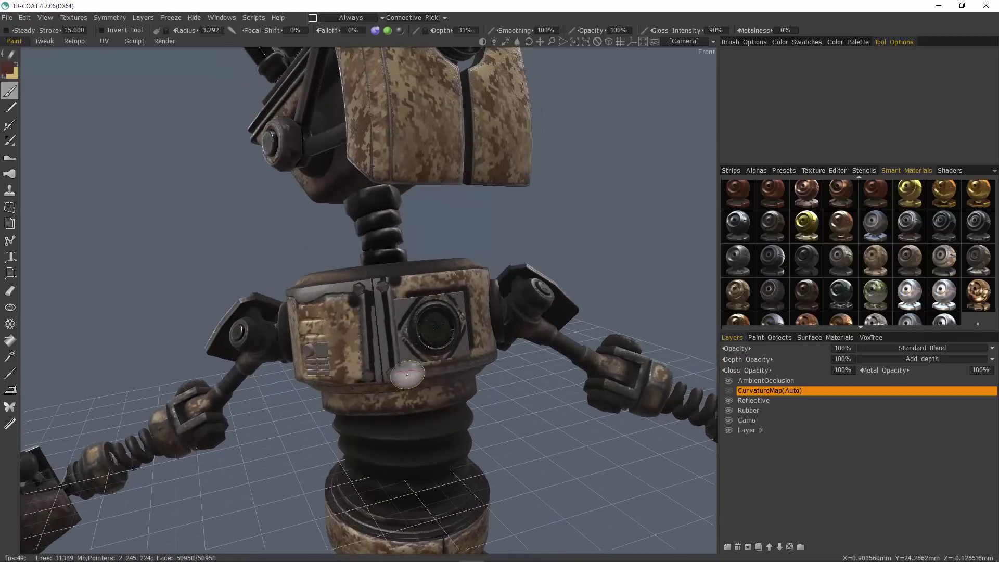
mouse_move(413, 316)
left_mouse_down("alt")
mouse_move(432, 291)
mouse_move(438, 362)
mouse_move(421, 359)
left_mouse_up("alt")
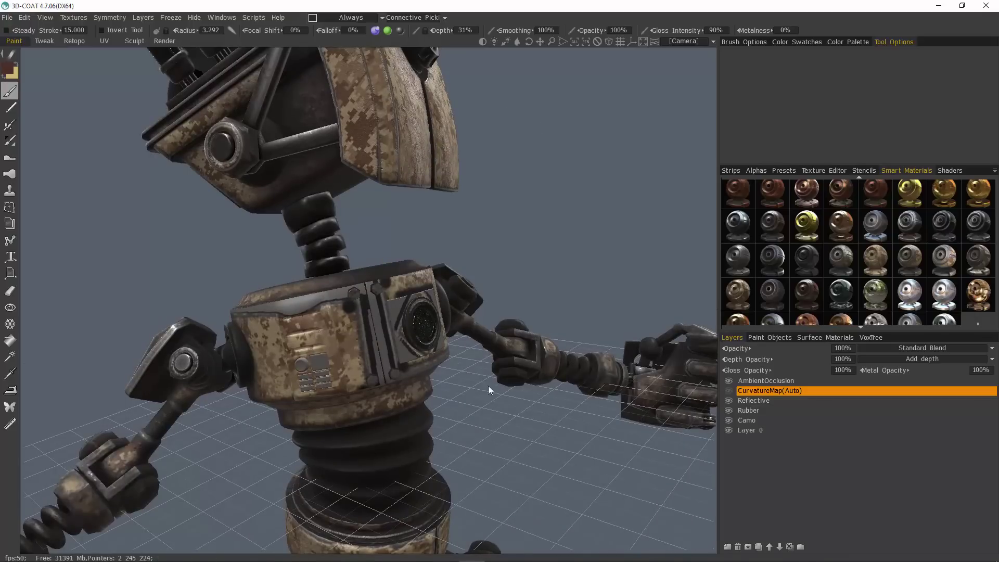
left_click(743, 411)
left_click(745, 402)
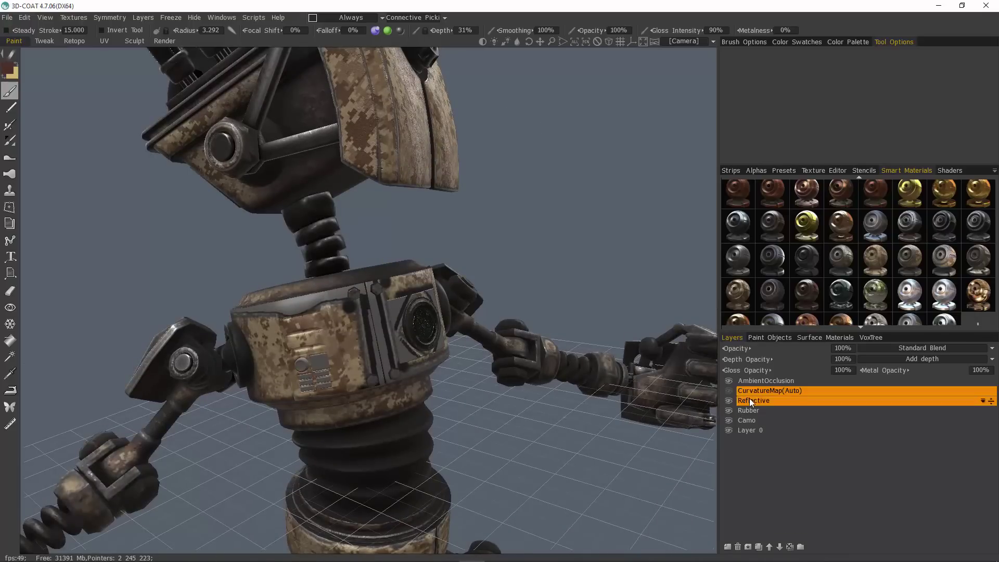
left_click(754, 391)
left_click_drag(713, 372, 516, 280, "alt")
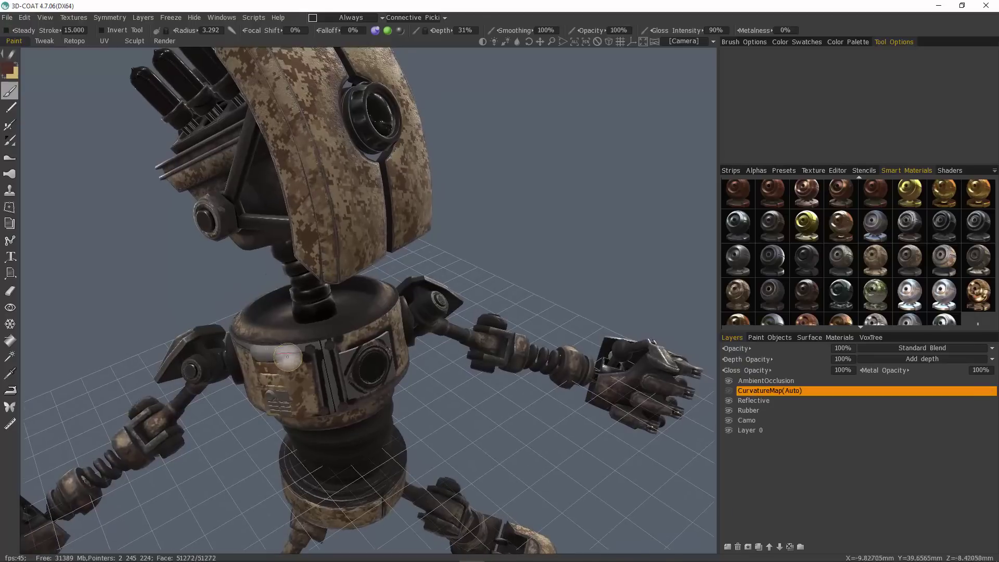
Step: Delete the CurvatureMap(Auto) and AmbientOcclusion layers
left_click(761, 383, "ctrl")
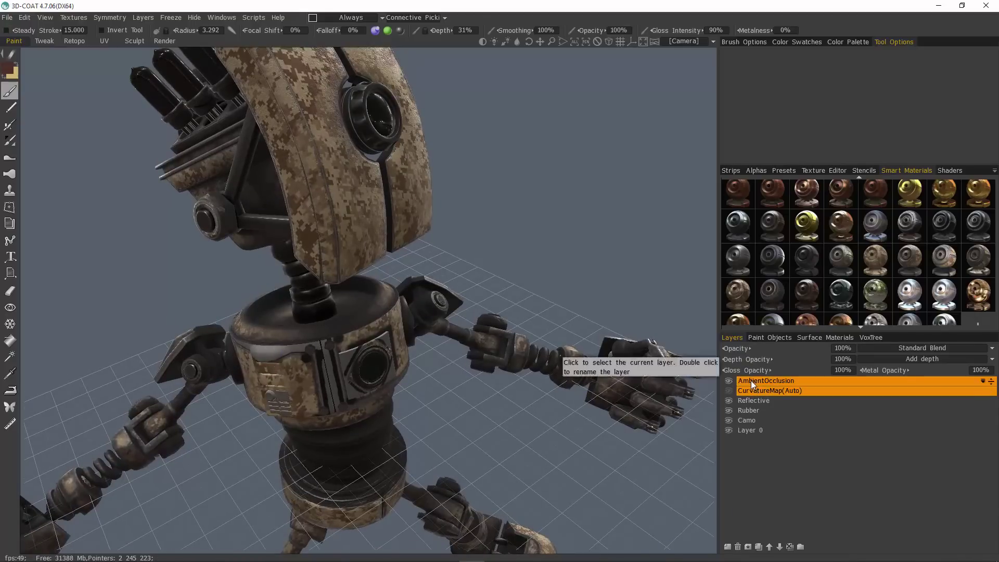
left_click(750, 381, "ctrl")
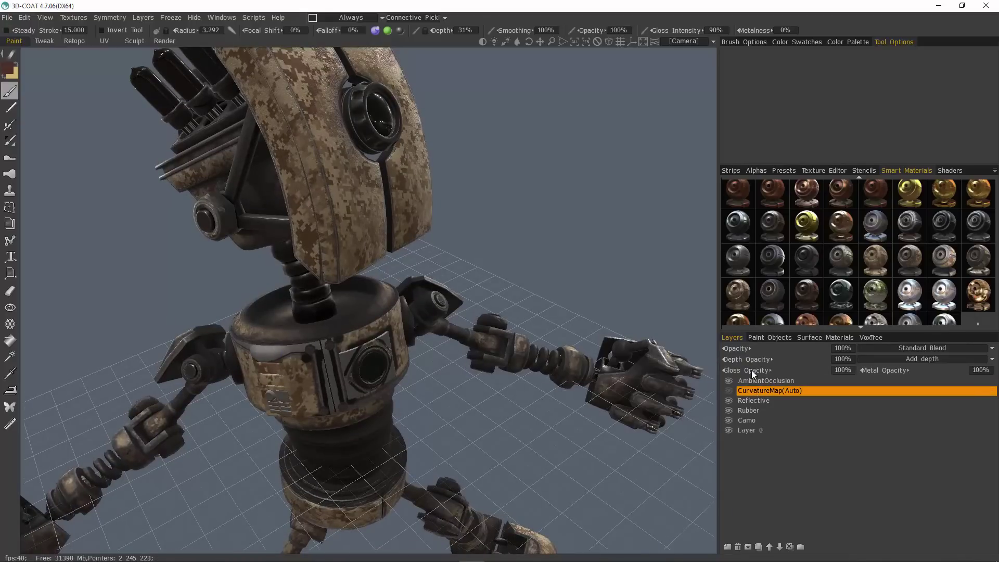
left_click(738, 547)
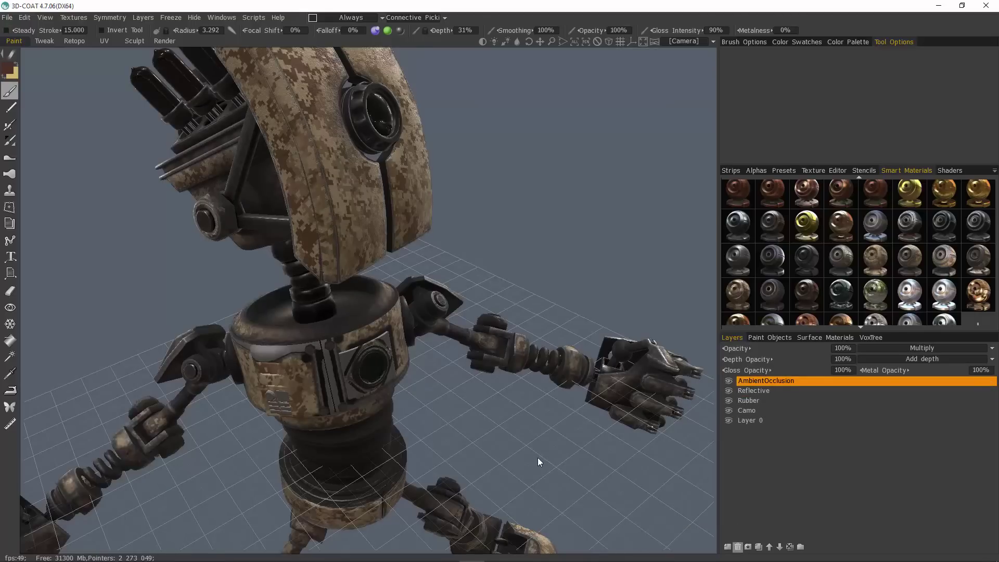
key("Delete")
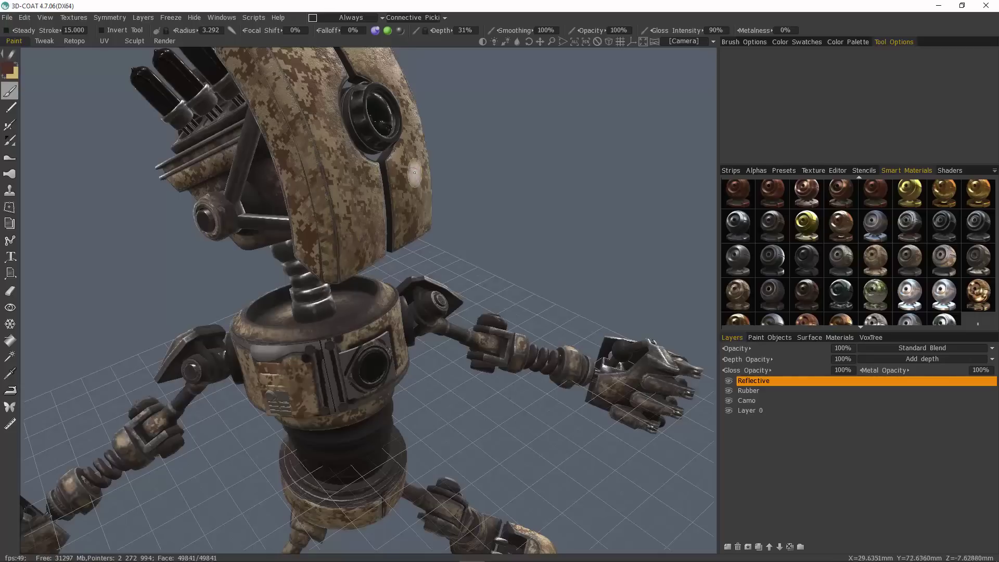
Step: Hide all the retopo objects in the Retopo room: RetopoGroup1, RetopoGroup2, LCD, Small Buttons and Knob
left_click(74, 41)
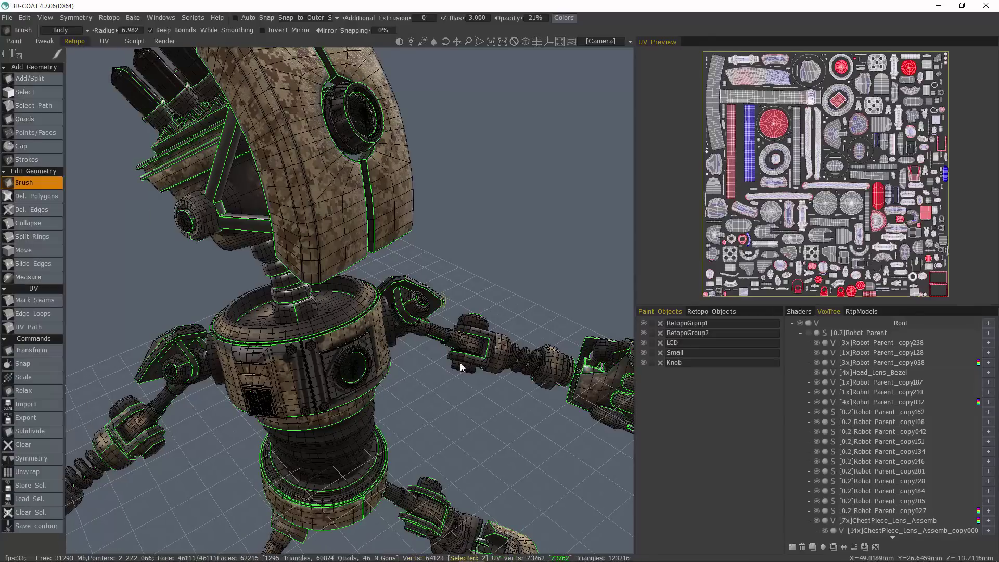
left_click(703, 311)
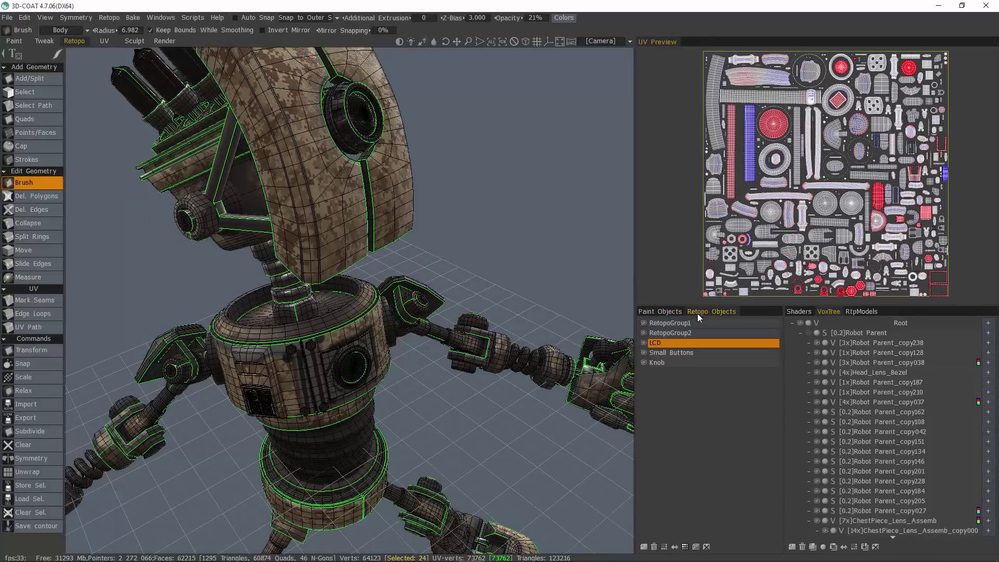
left_click(643, 324)
left_click(644, 333)
left_click(644, 343)
left_click(643, 353)
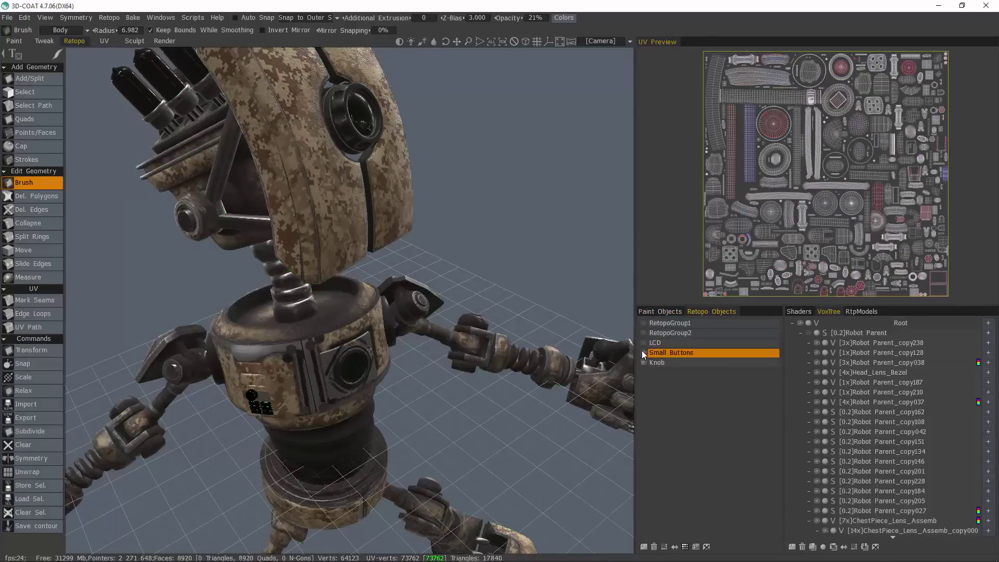
left_click(643, 363)
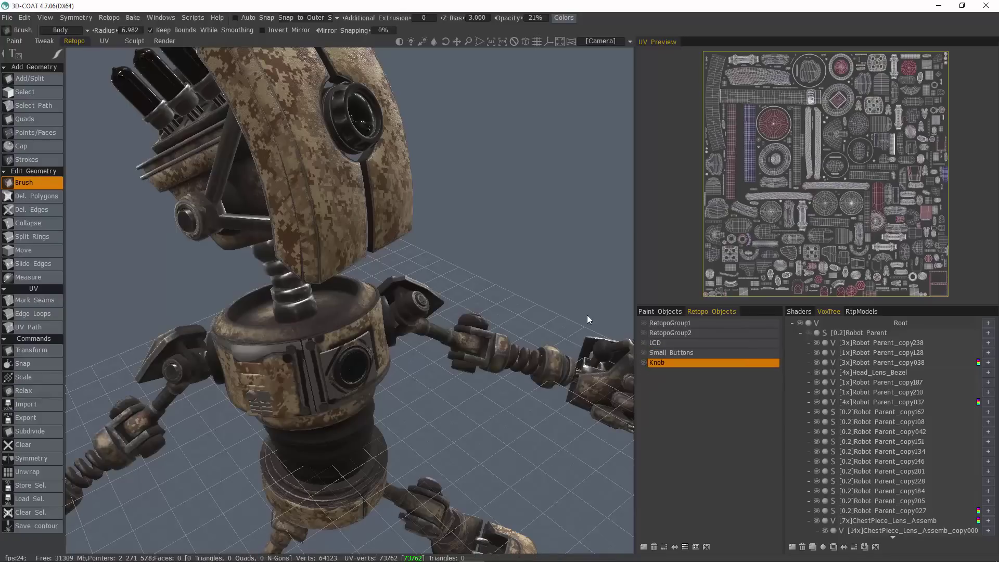
Step: Hide the RetopoGroup1 paint object so only the faceplates, chest and its controls are displayed
left_click(682, 354)
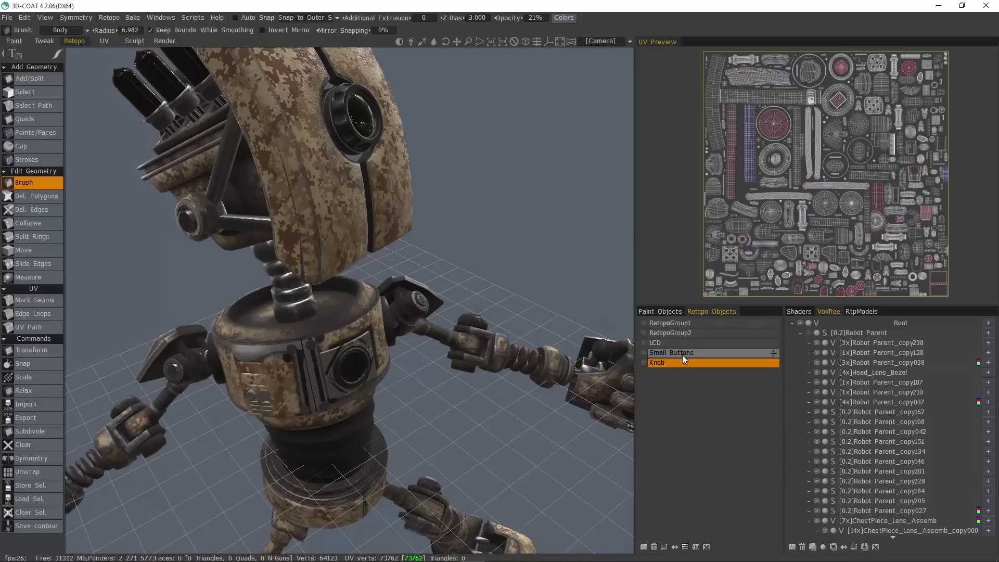
left_click(674, 343, "ctrl")
left_click(667, 310)
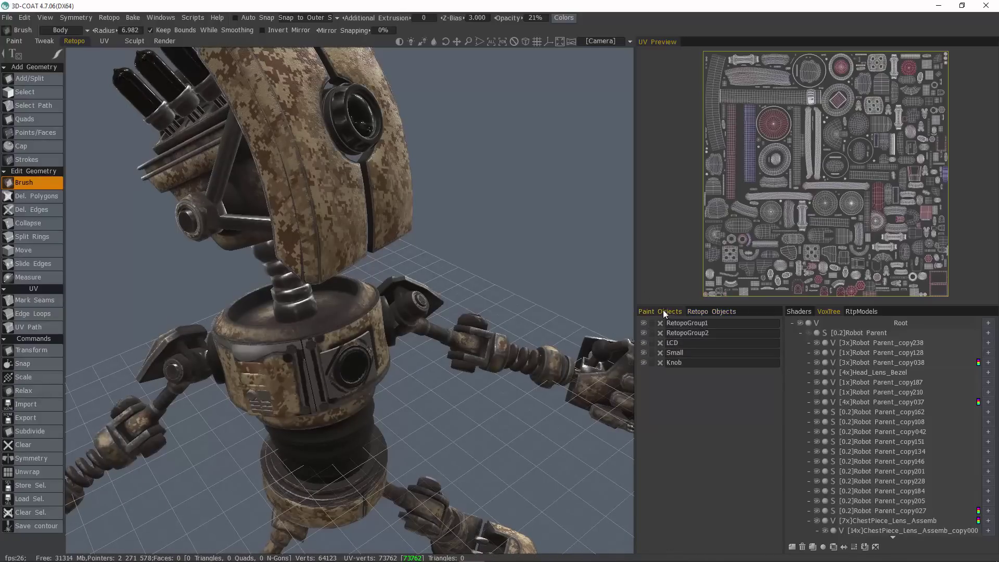
mouse_move(437, 280)
left_mouse_down()
mouse_move(455, 278)
mouse_move(440, 276)
left_mouse_up()
scroll(455, 279, "down", 2)
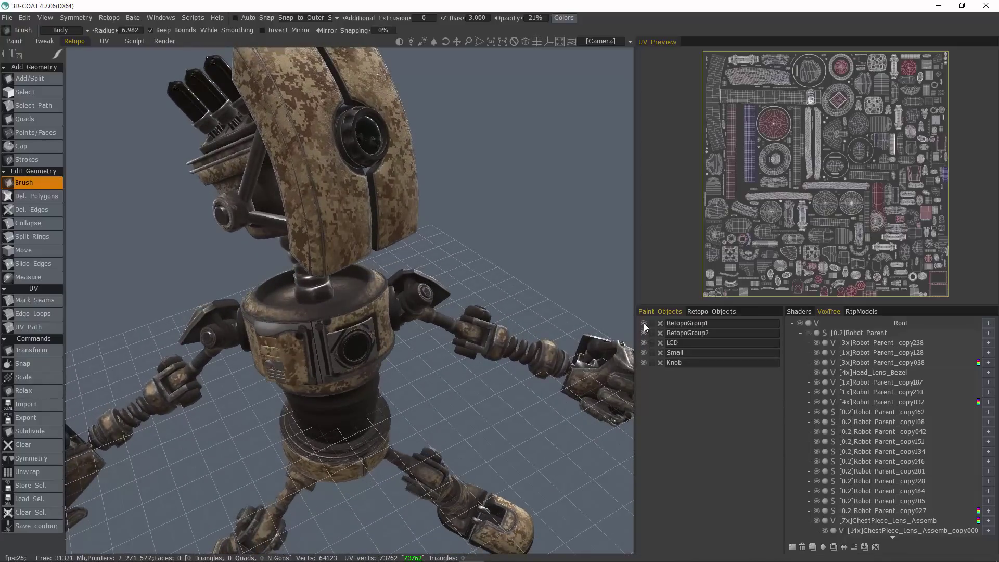
left_click(644, 323)
left_click_drag(598, 354, 621, 402)
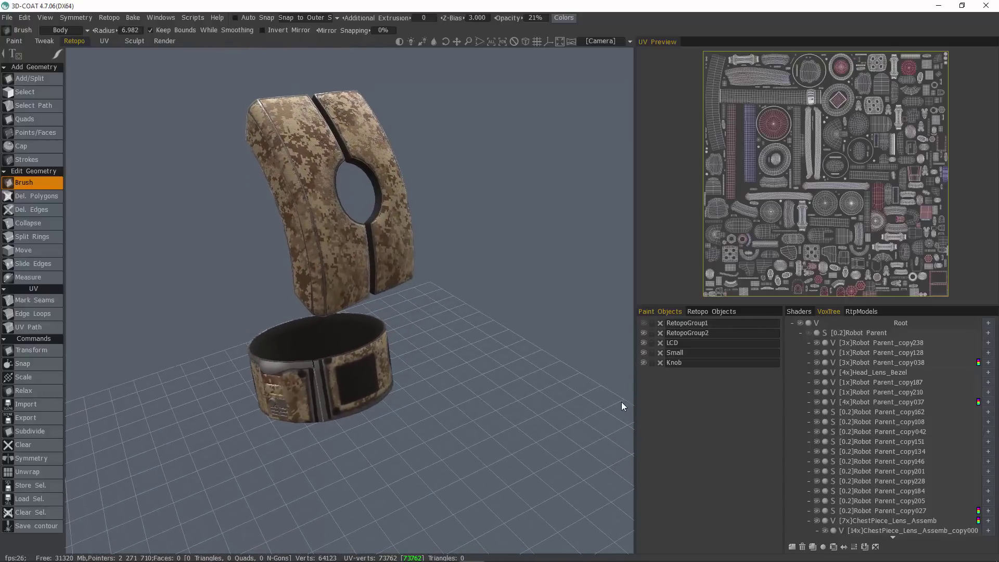
Step: Show the Robot Parent sculpt tree and isolate the FaceplateR sculpt object within it
left_click(809, 334)
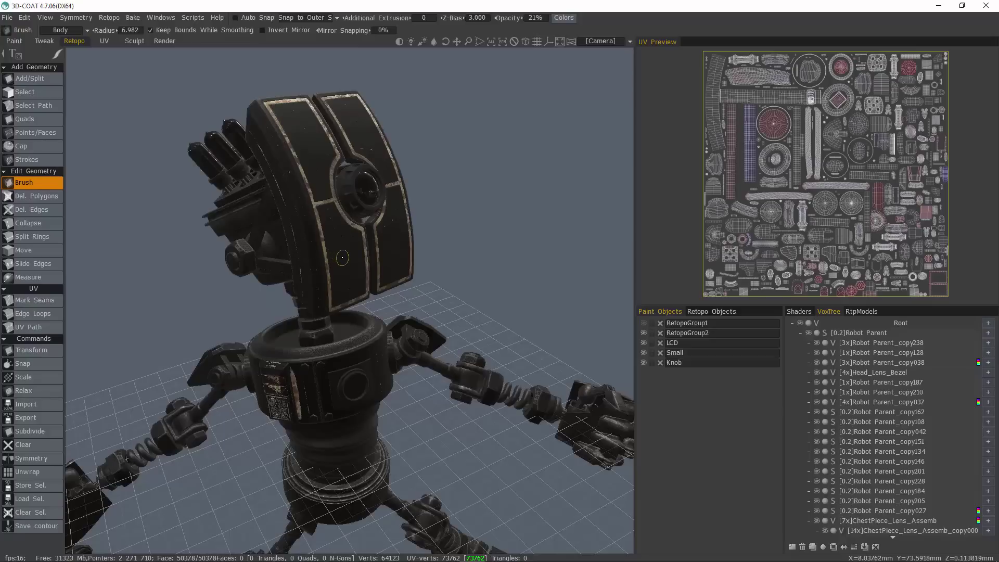
key("h")
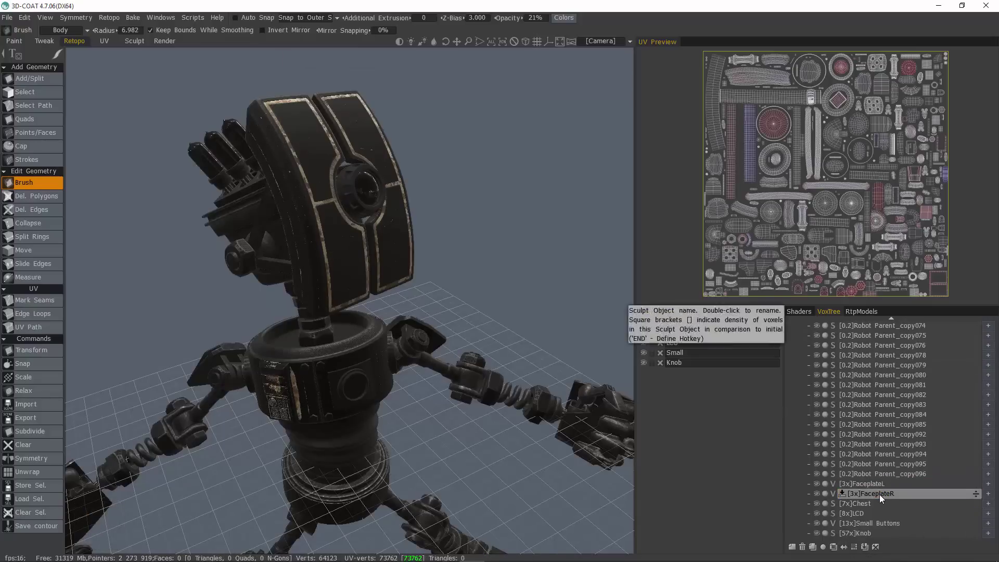
left_click(818, 493, "alt")
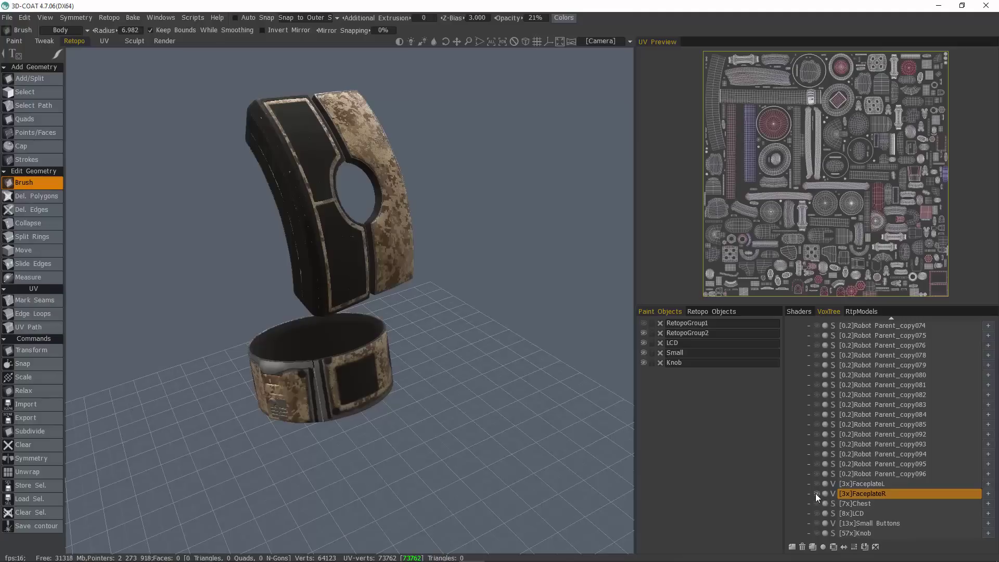
Step: Make the Chest, LCD, Small Buttons and Knob sculpt objects visible as well
left_click(816, 505)
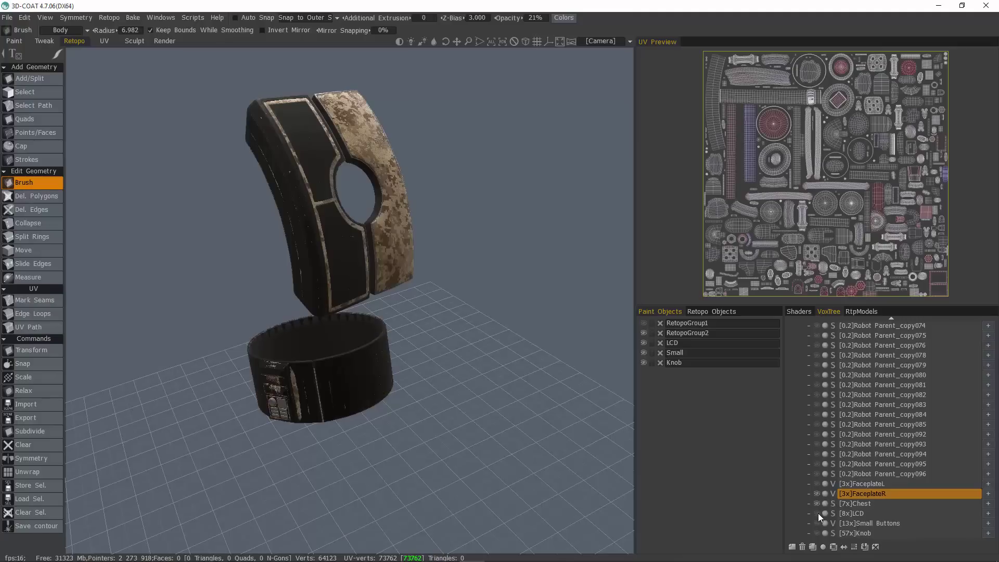
left_click(818, 513)
left_click(816, 524)
left_click_drag(817, 533, 847, 534)
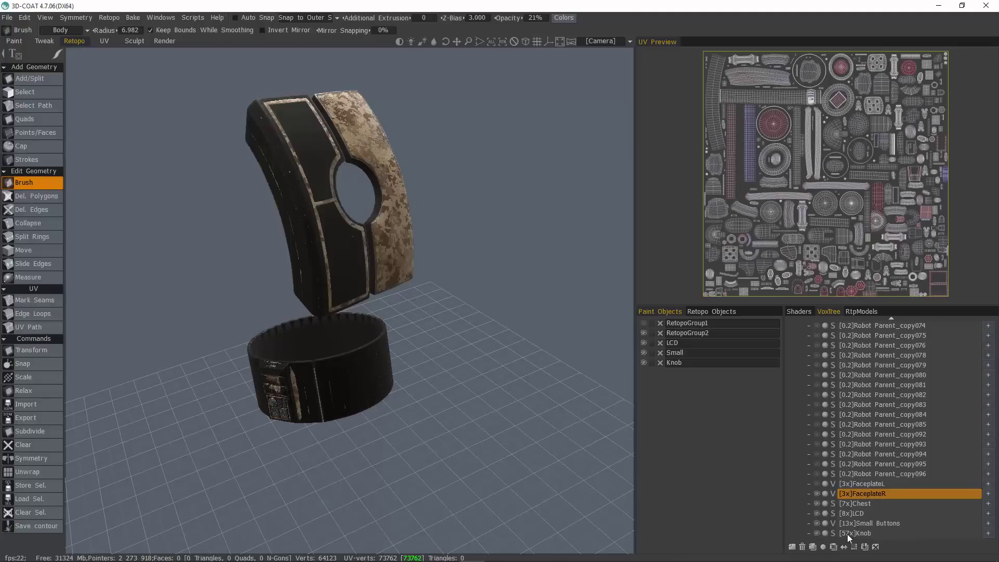
Step: Make the FaceplateL sculpt object visible and start Bake Sculpt Mesh Update to Paint Layers
left_click(817, 484)
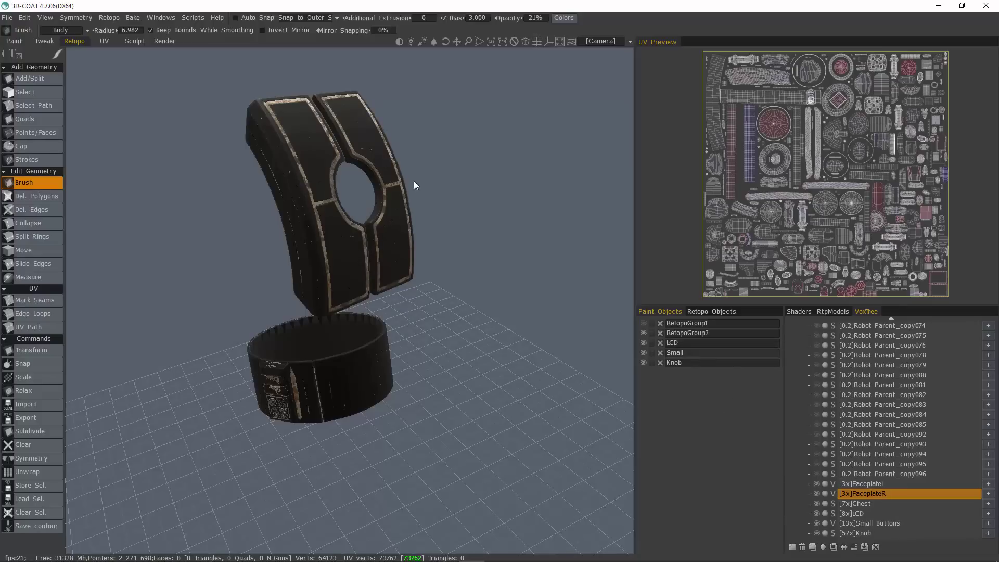
left_click(133, 18)
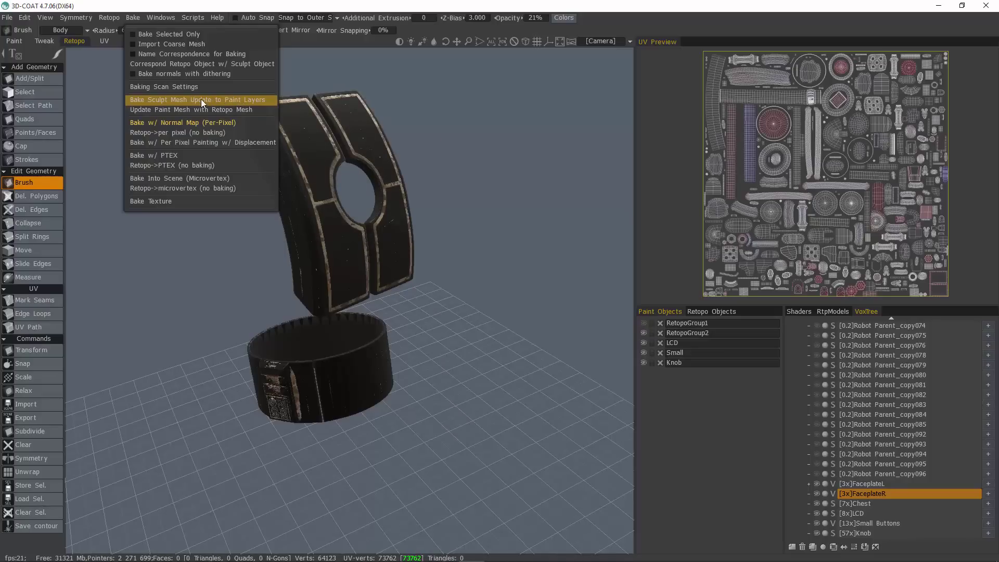
left_click(188, 101)
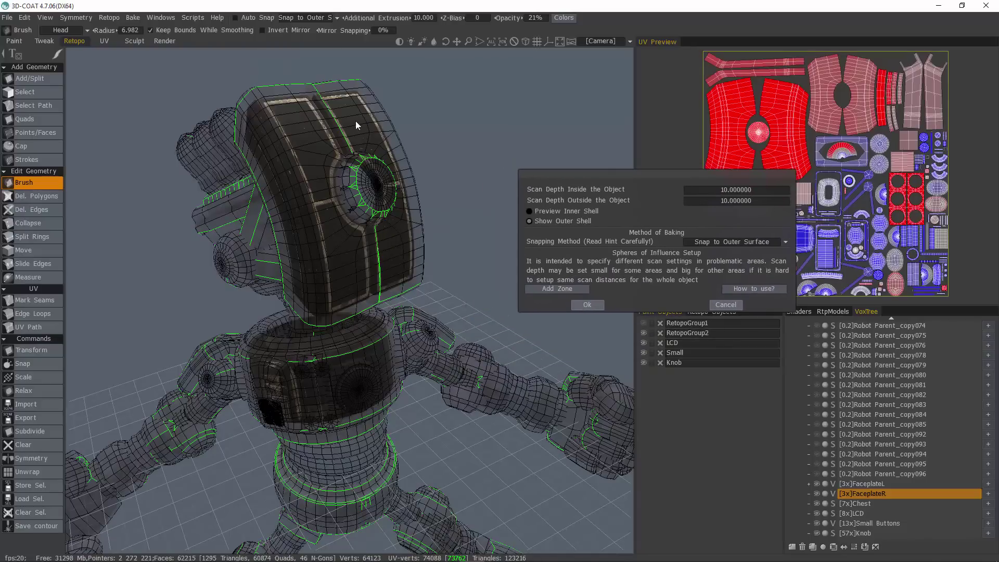
Step: Set the scan depth to 2 inside and 5 outside the object, preview the inner and outer shells, and run the bake
left_click(762, 192)
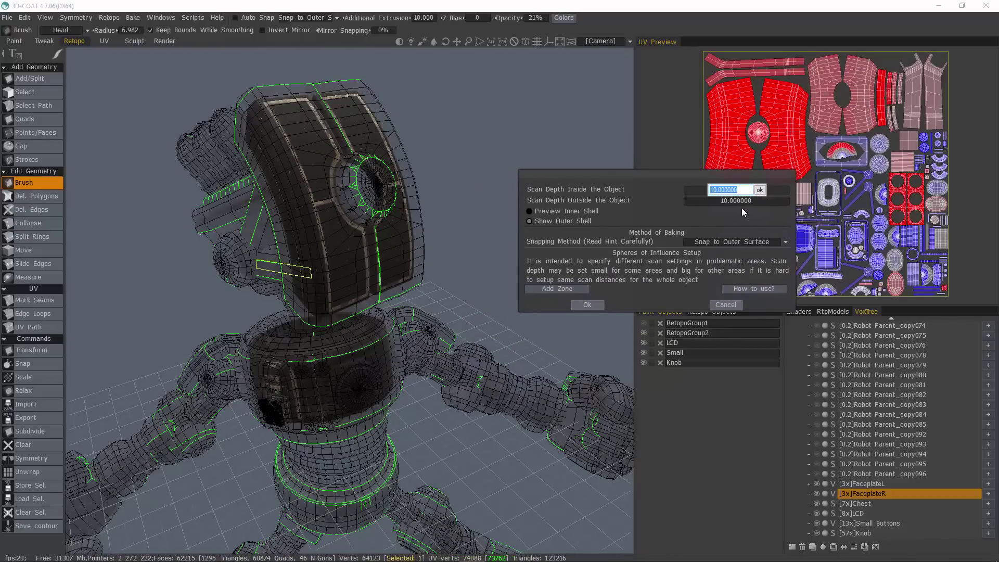
type("2")
left_click(760, 190)
left_click(544, 218)
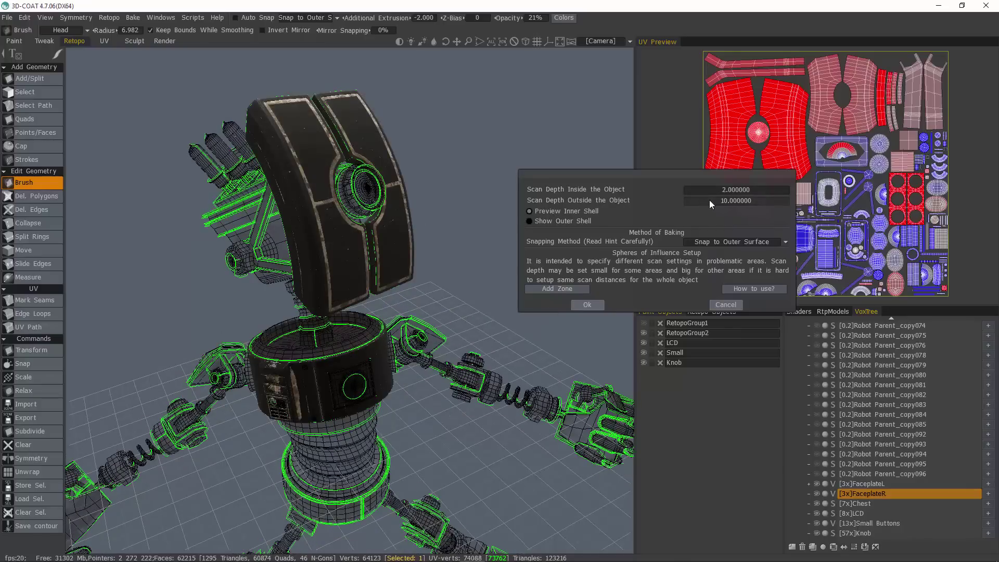
left_click(736, 201)
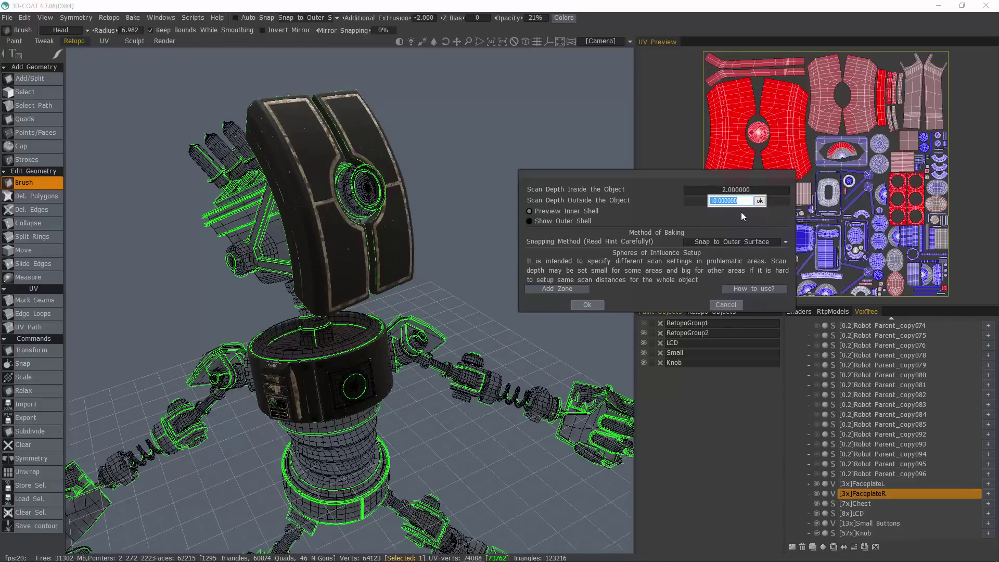
type("5")
left_click(760, 201)
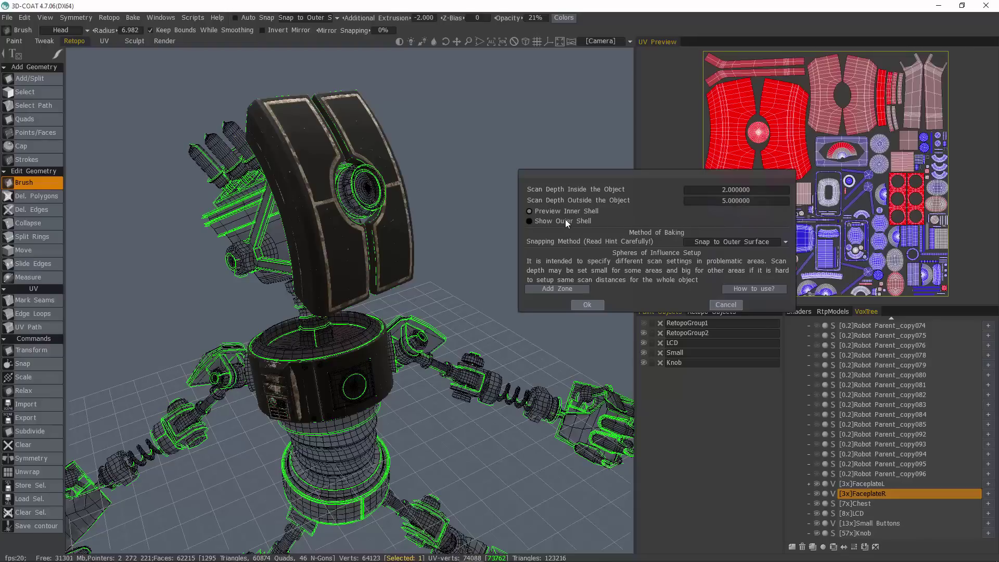
left_click(564, 221)
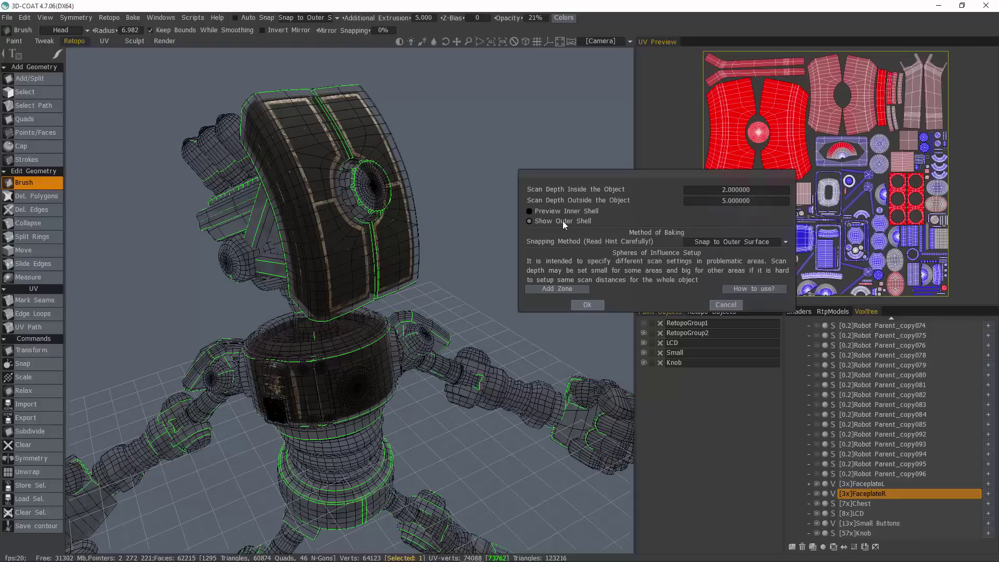
left_click(587, 305)
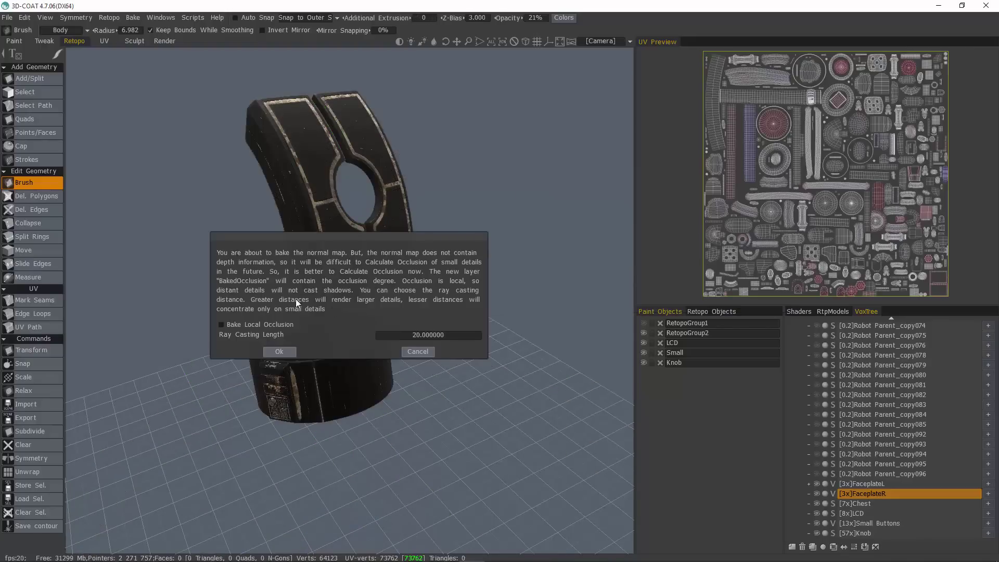
left_click(280, 352)
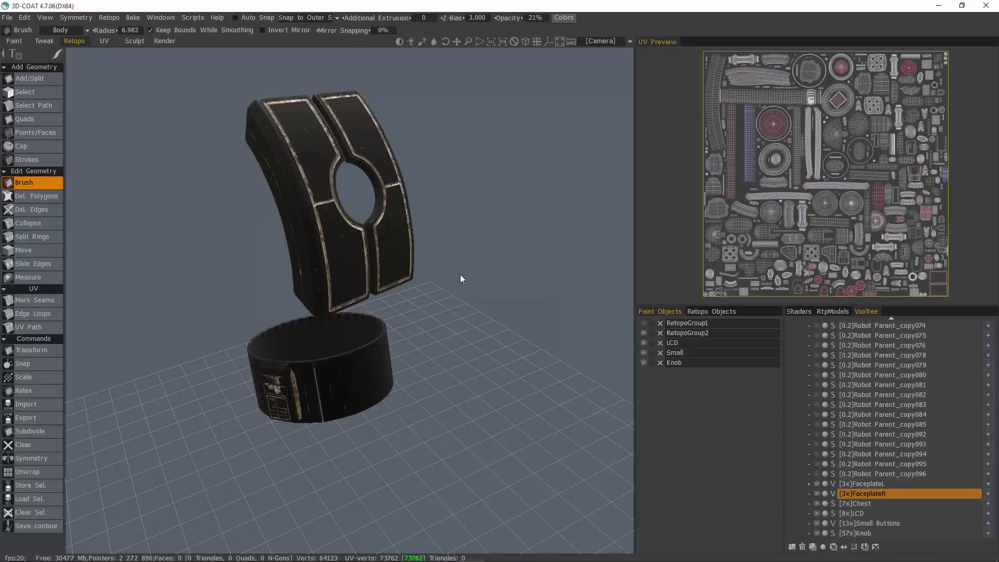
Step: Show the RetopoGroup1 paint object again and, in the Paint room, hide the whole Robot Parent sculpt tree
left_click(644, 323)
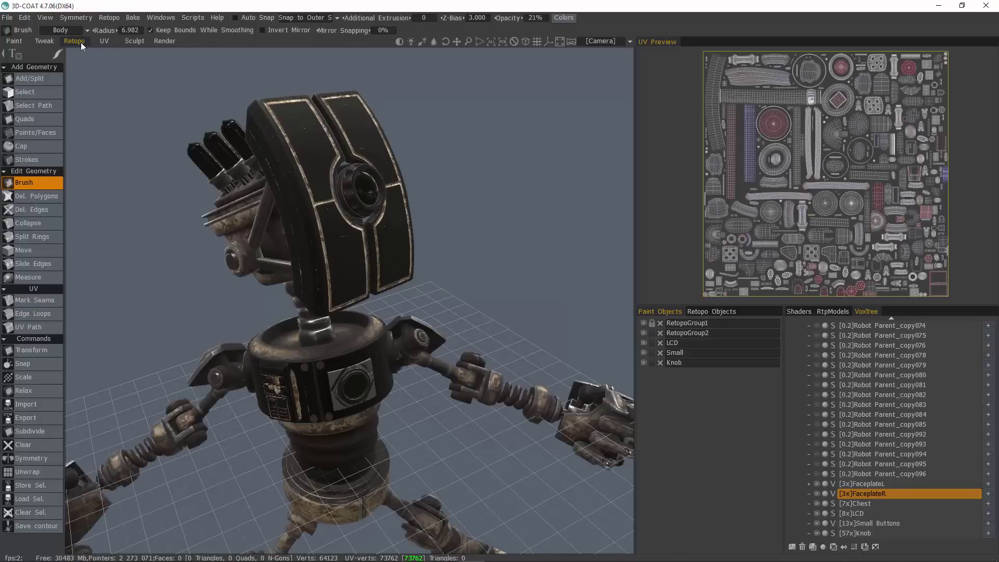
left_click(14, 43)
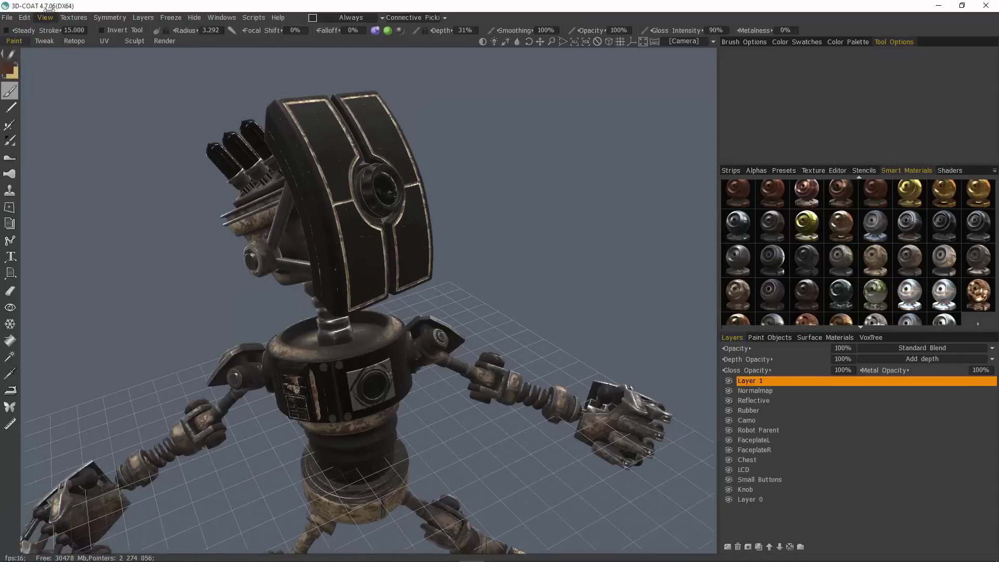
left_click(866, 338)
scroll(802, 426, "down", 10)
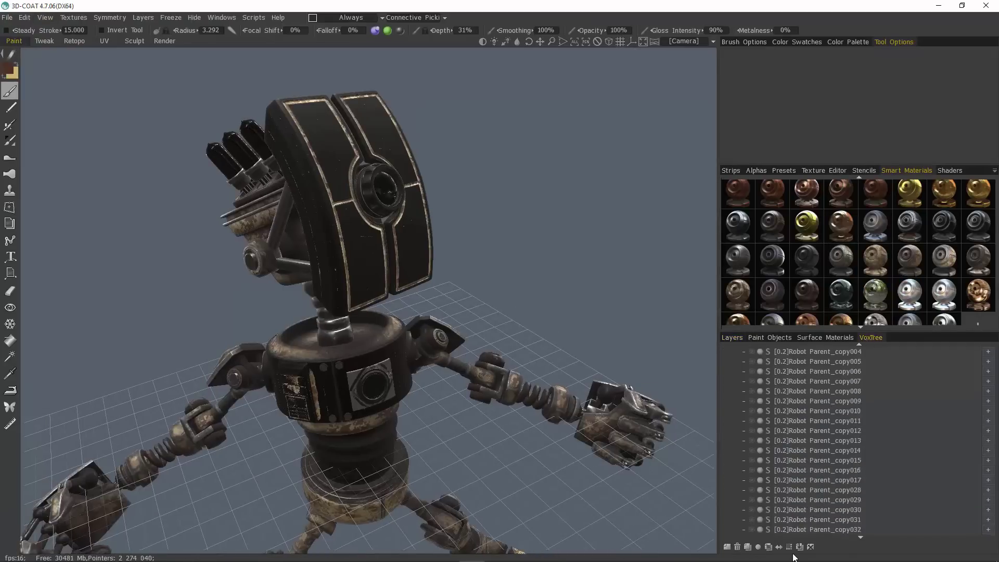
scroll(785, 476, "down", 10)
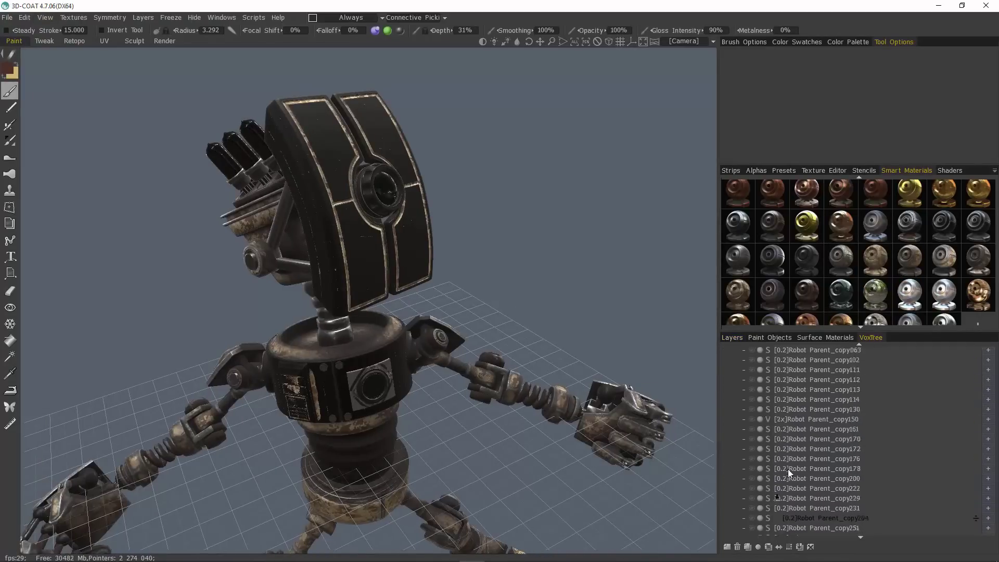
scroll(795, 454, "up", 15)
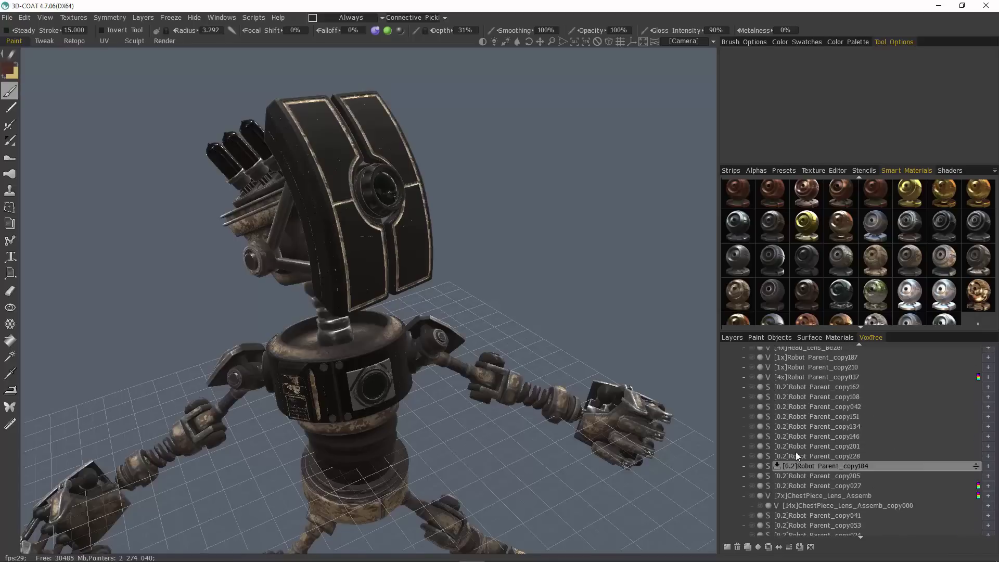
left_click_drag(763, 376, 743, 359)
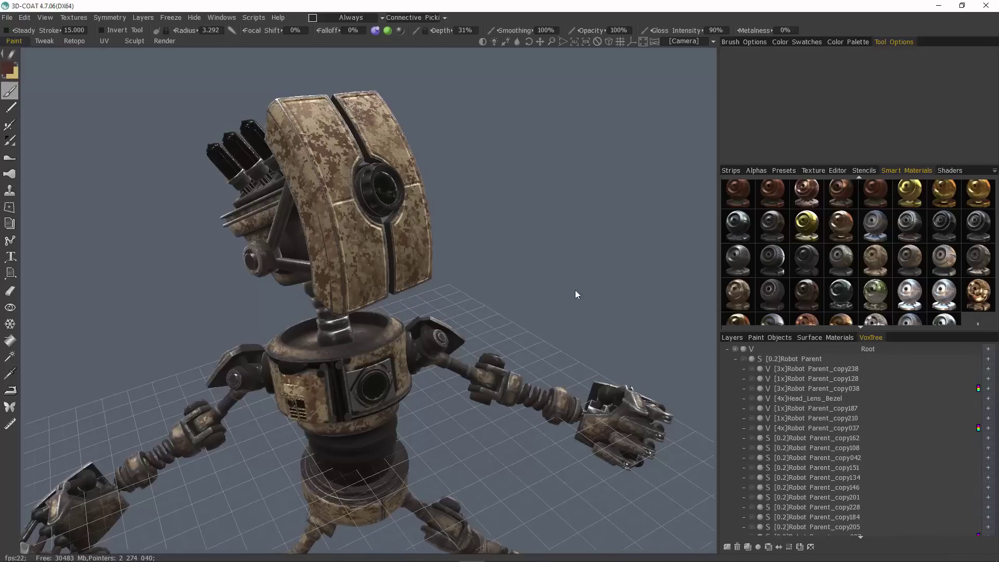
Step: Delete the Robot Parent paint layer
left_click(732, 338)
left_click_drag(687, 292, 700, 372)
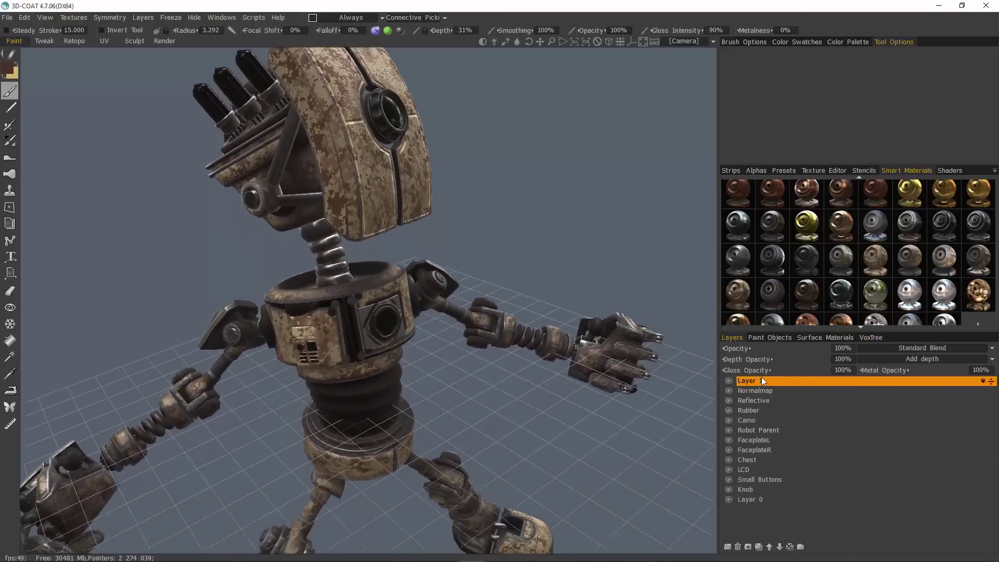
left_click(754, 460)
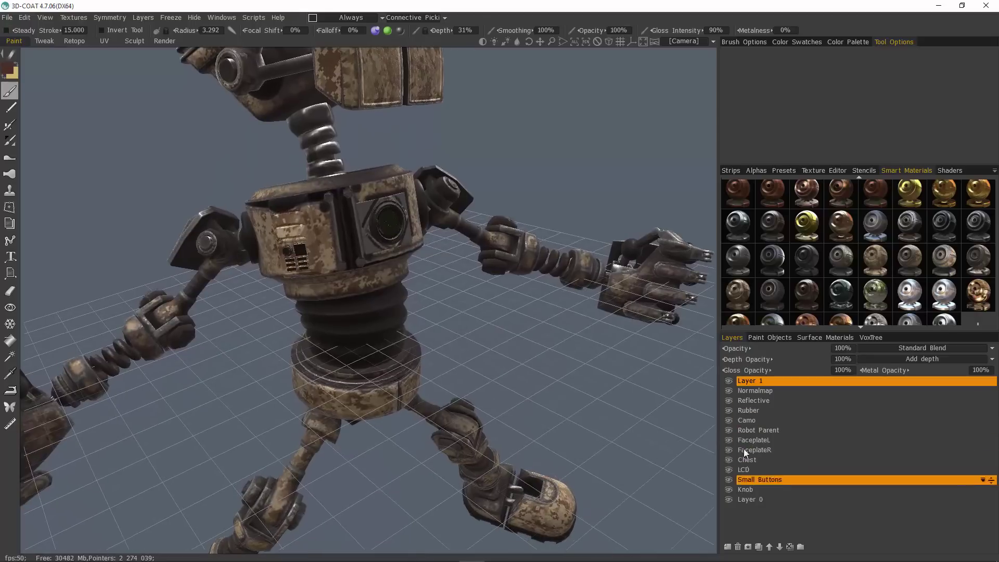
left_click(746, 472)
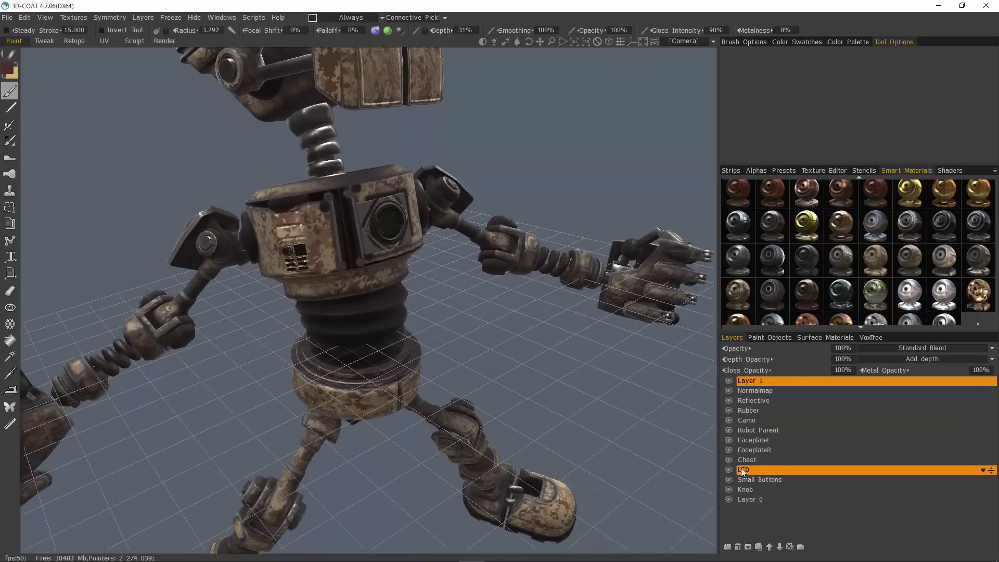
left_click_drag(742, 495, 747, 458)
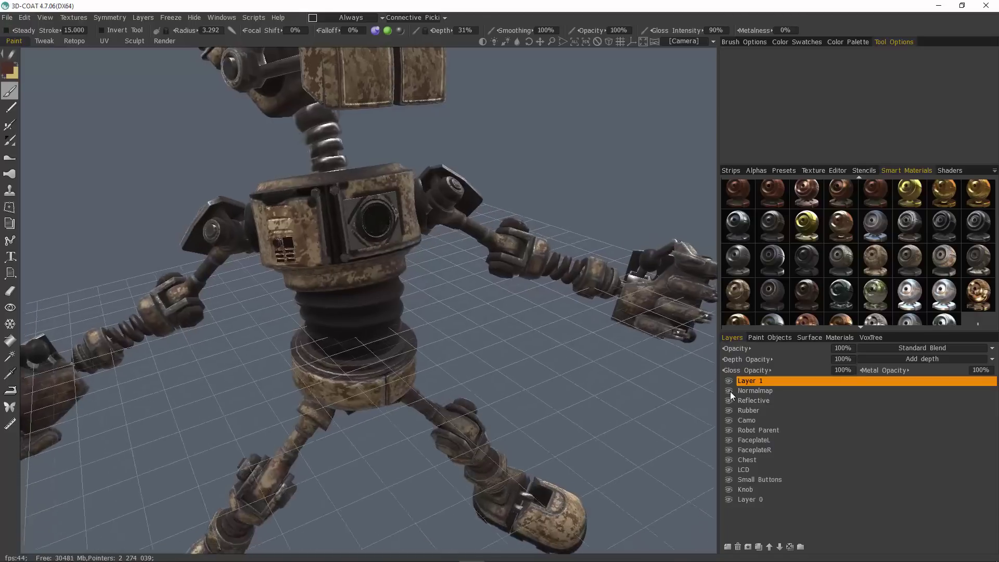
left_click(750, 430)
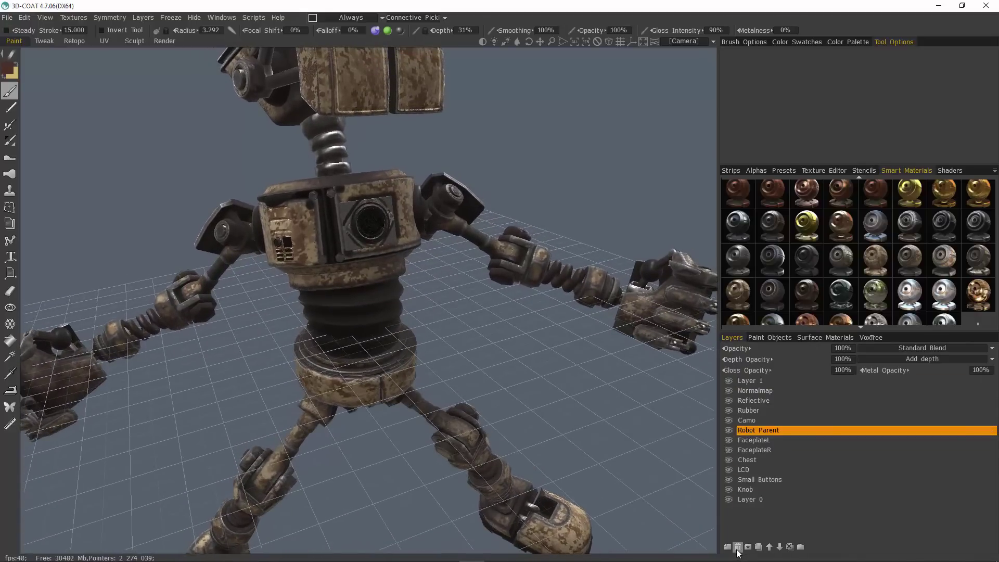
key("Delete")
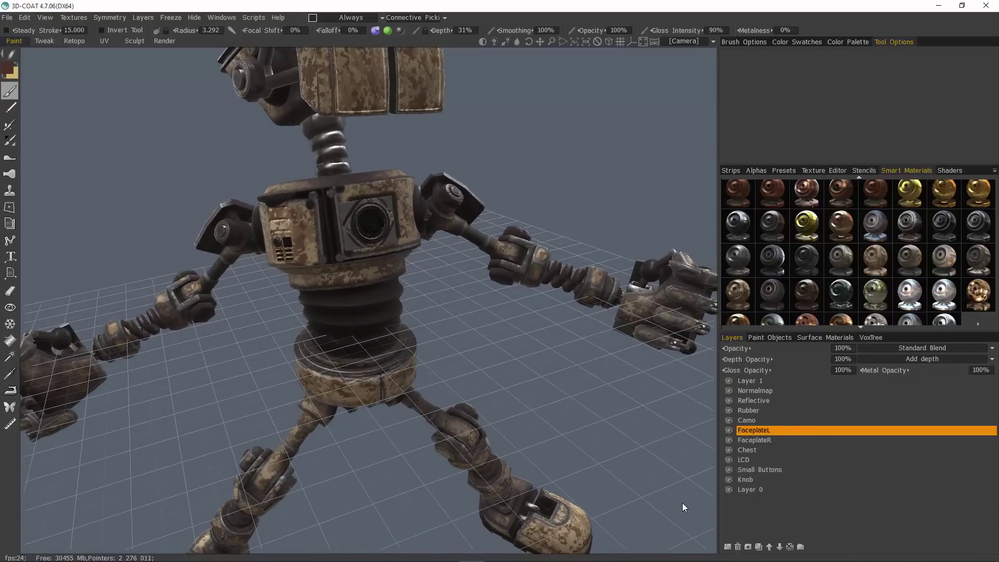
Step: Isolate the Camo layer and hide the RetopoGroup1 paint object so the faceplates and chest stand alone
left_click(744, 382)
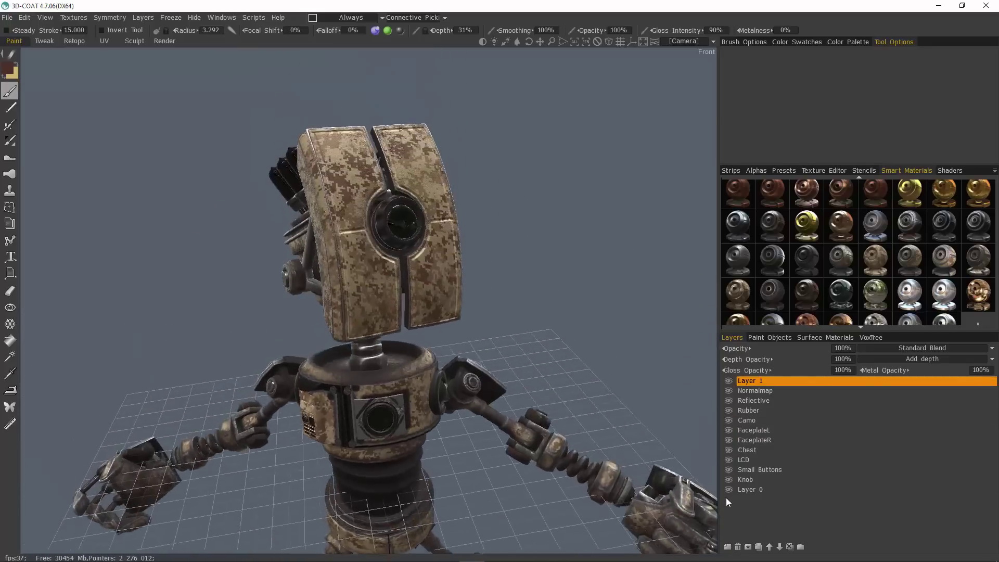
left_click(754, 420)
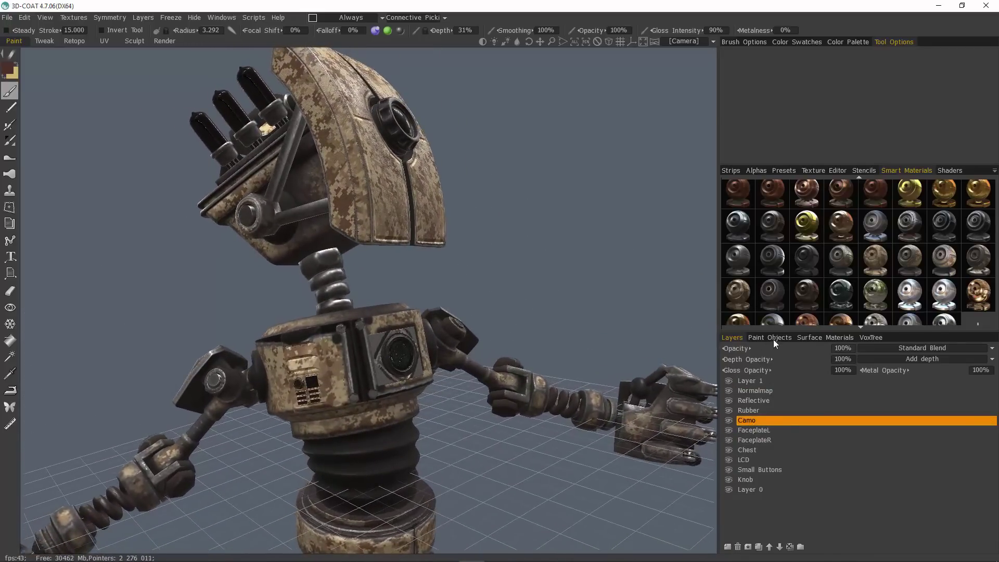
left_click(772, 338)
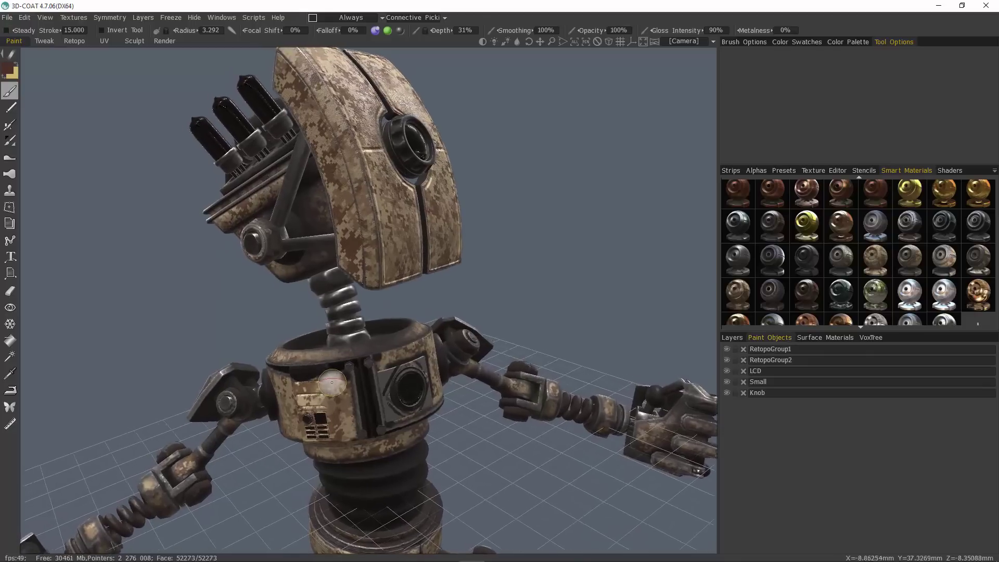
left_click(732, 338)
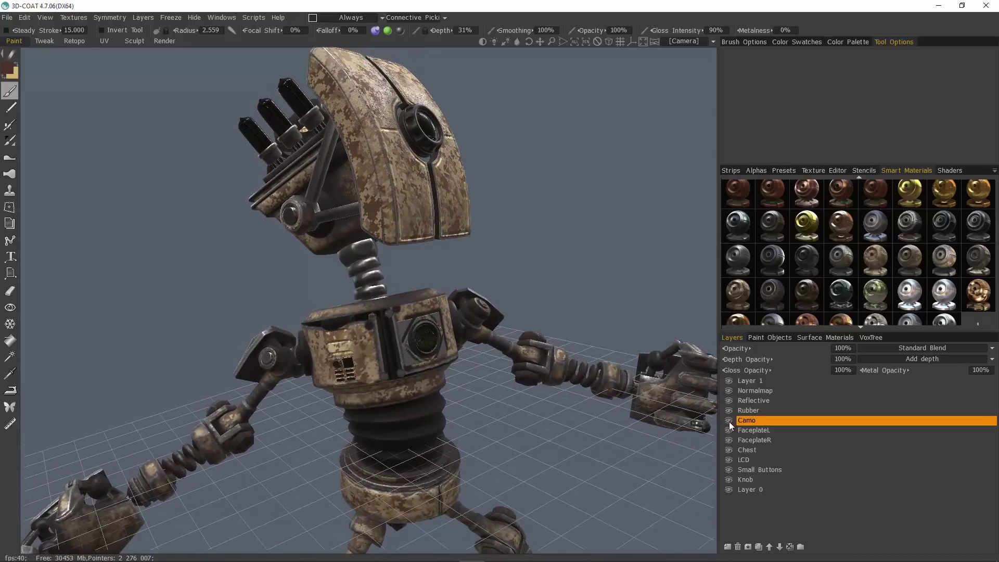
left_click(729, 420, "alt")
left_click(773, 338)
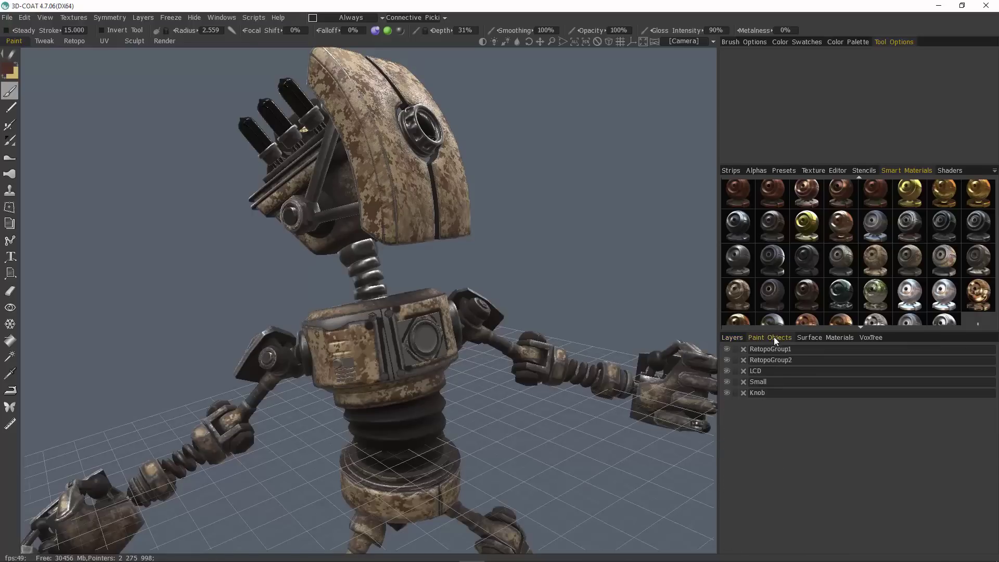
left_click(727, 349)
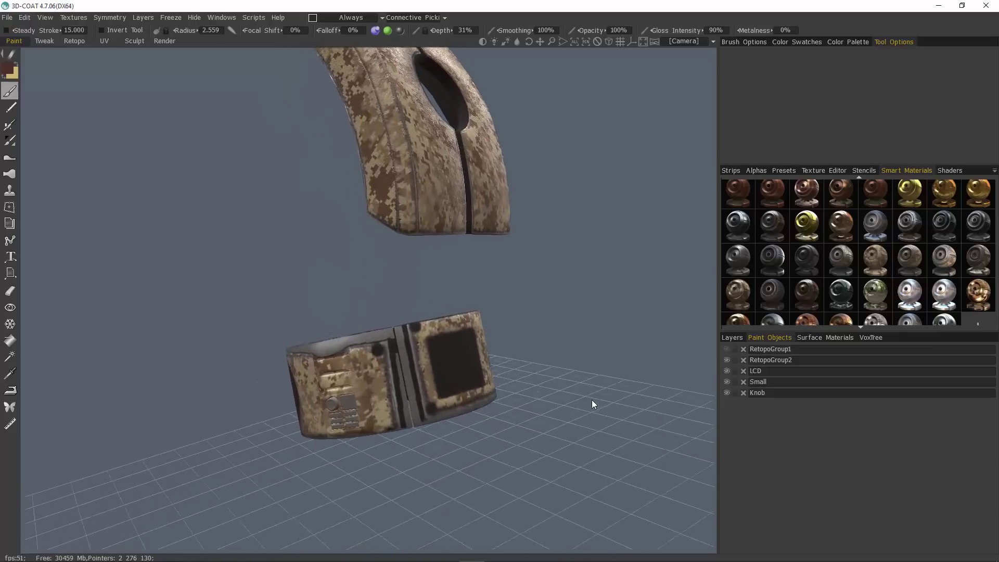
Step: Erase the camouflage paint from the chest piece on the Camo layer with the Eraser tool
left_click(734, 337)
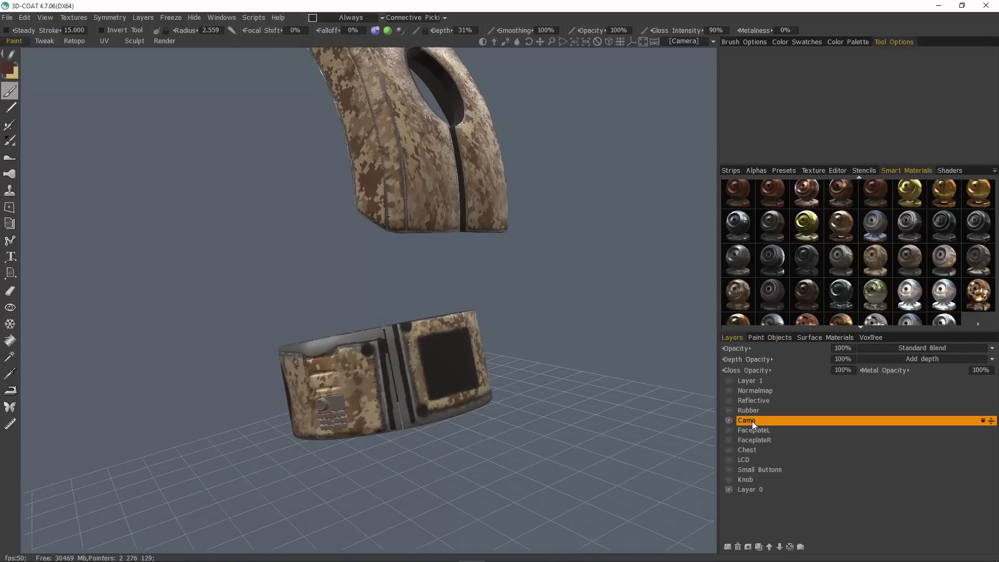
mouse_move(377, 33)
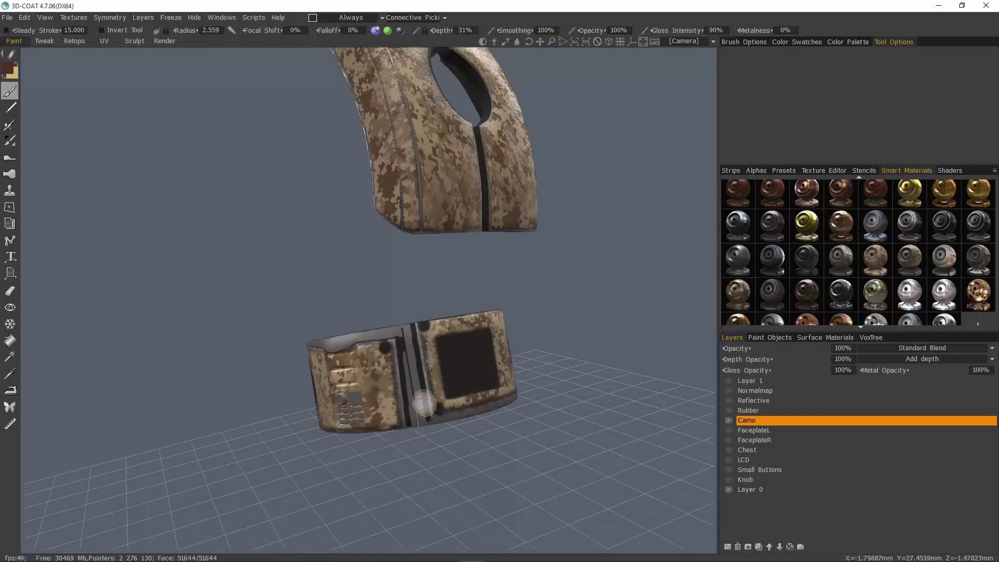
mouse_move(431, 341)
left_mouse_down("alt")
mouse_move(448, 375)
mouse_move(431, 376)
left_mouse_up("alt")
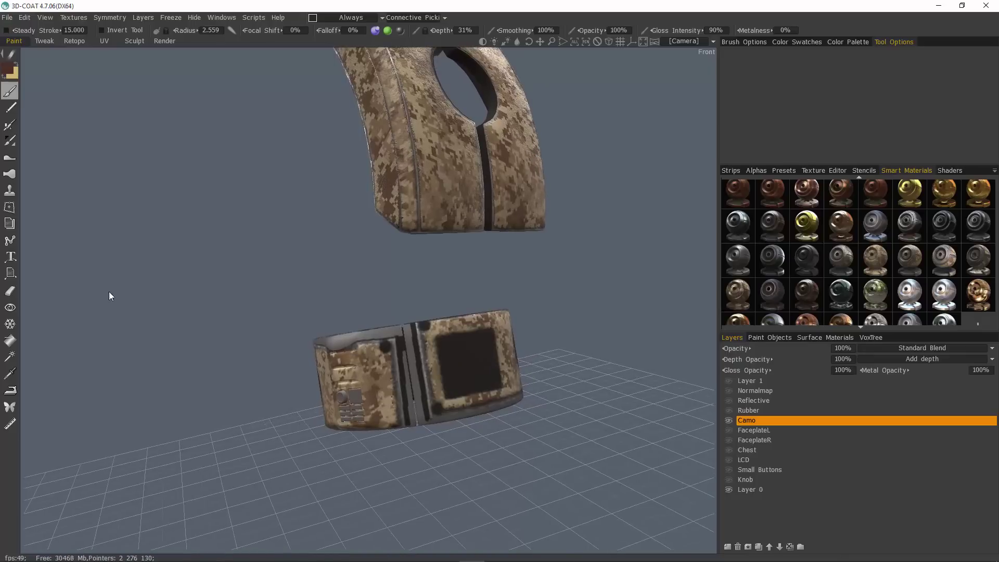
left_click(10, 291)
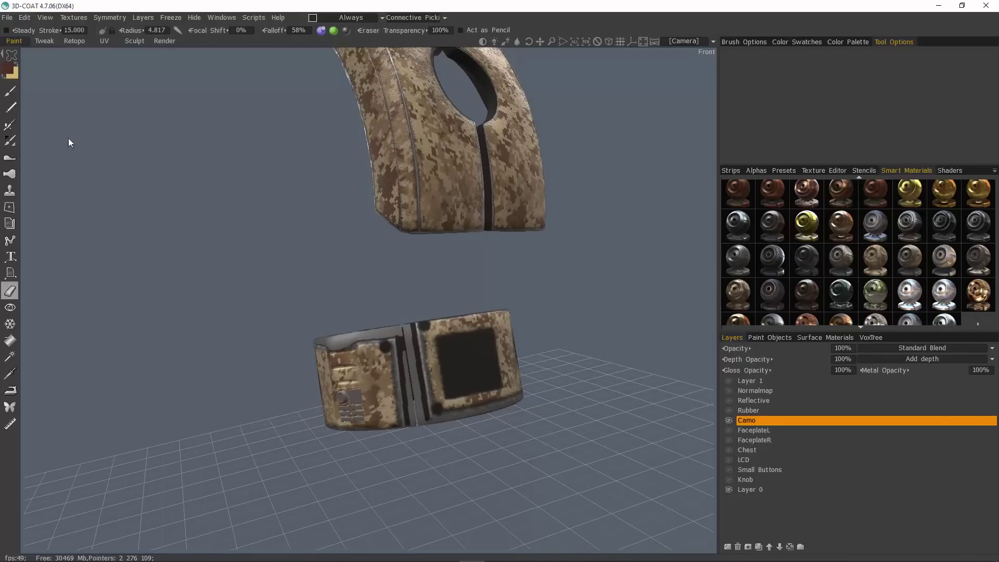
mouse_move(12, 56)
left_click_drag(267, 330, 330, 310)
left_click_drag(338, 331, 340, 333)
right_click_drag(576, 433, 337, 248)
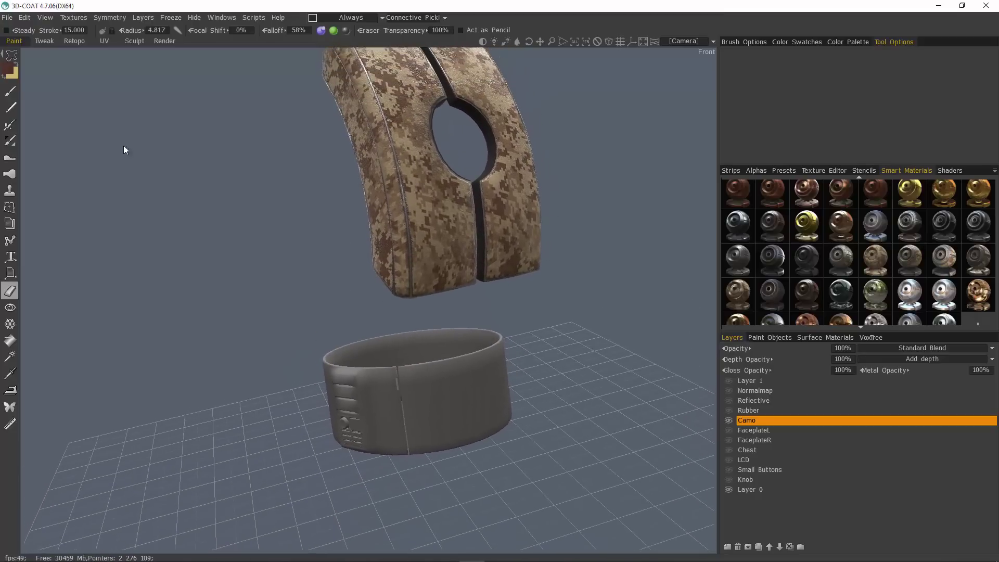
Step: Return to the Brush tool, display all paint layers again, and view the faceplates and chest from other angles
left_click(10, 91)
left_click(730, 421, "alt")
right_click_drag(698, 401, 460, 181)
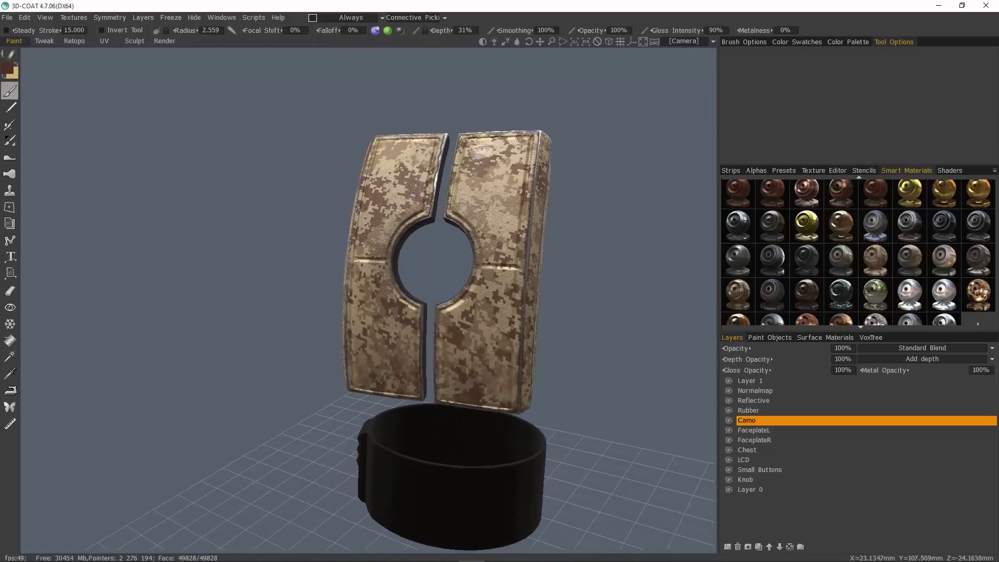
left_click_drag(559, 166, 431, 184)
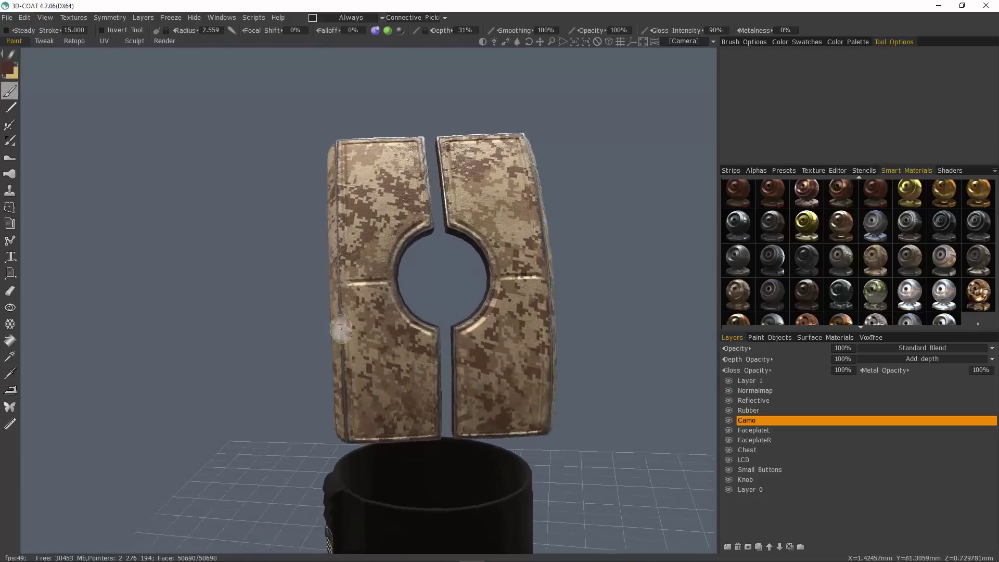
Step: Select the Normalmap layer and show the RetopoGroup1 paint object again so the whole robot is displayed
left_click_drag(343, 300, 385, 302, "alt")
left_click(755, 391)
middle_click_drag(546, 468, 545, 342, "alt")
left_click_drag(545, 342, 730, 411, "alt")
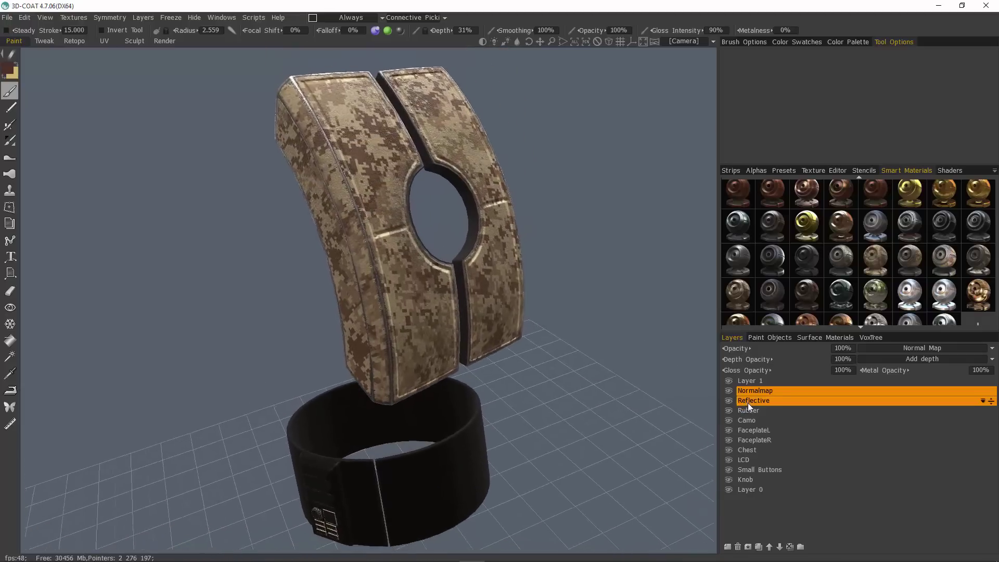
left_click(770, 338)
left_click(728, 351)
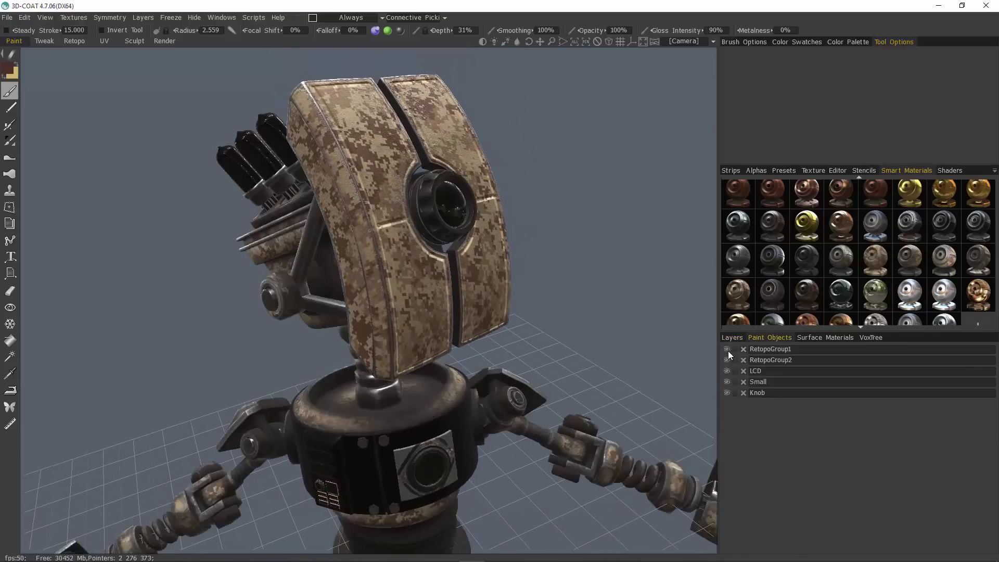
mouse_move(675, 335)
left_mouse_down()
mouse_move(704, 311)
mouse_move(685, 383)
mouse_move(691, 332)
mouse_move(710, 337)
left_mouse_up()
left_click(731, 338)
left_click_drag(668, 434, 698, 359)
Step: Calculate occlusion with Sphere light sources and a light count of 2048, rendered into a new layer
left_click(76, 19)
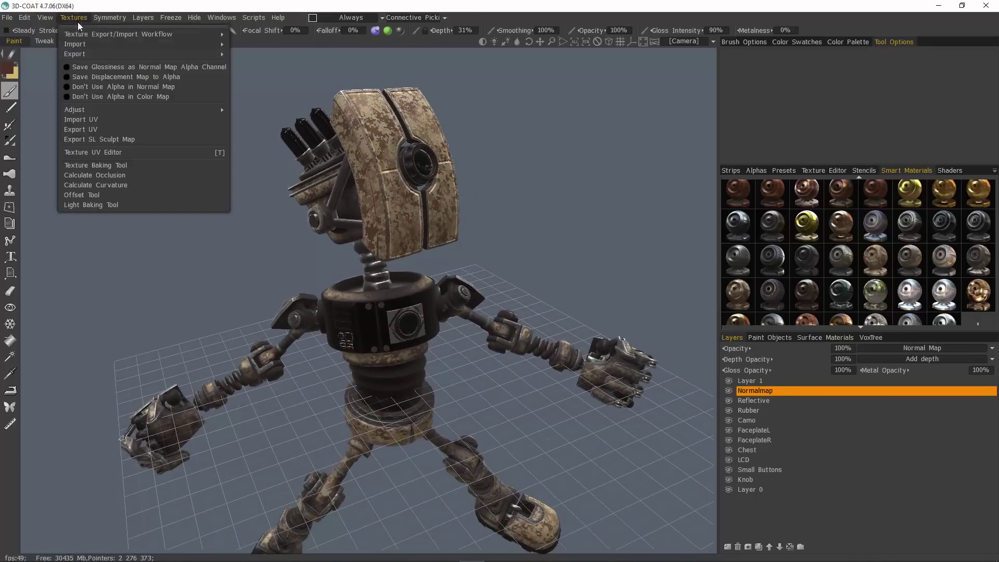
left_click(110, 176)
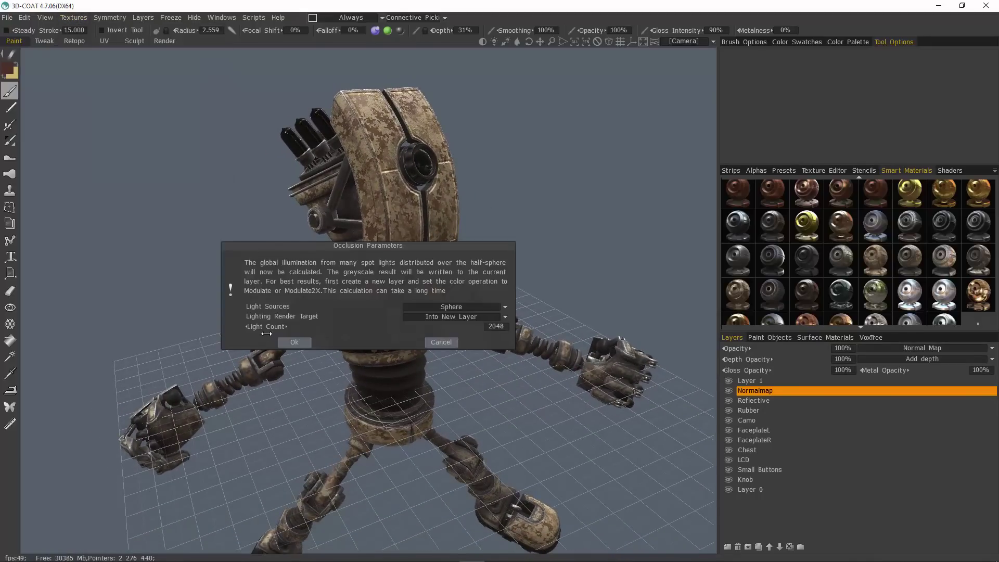
left_click(295, 343)
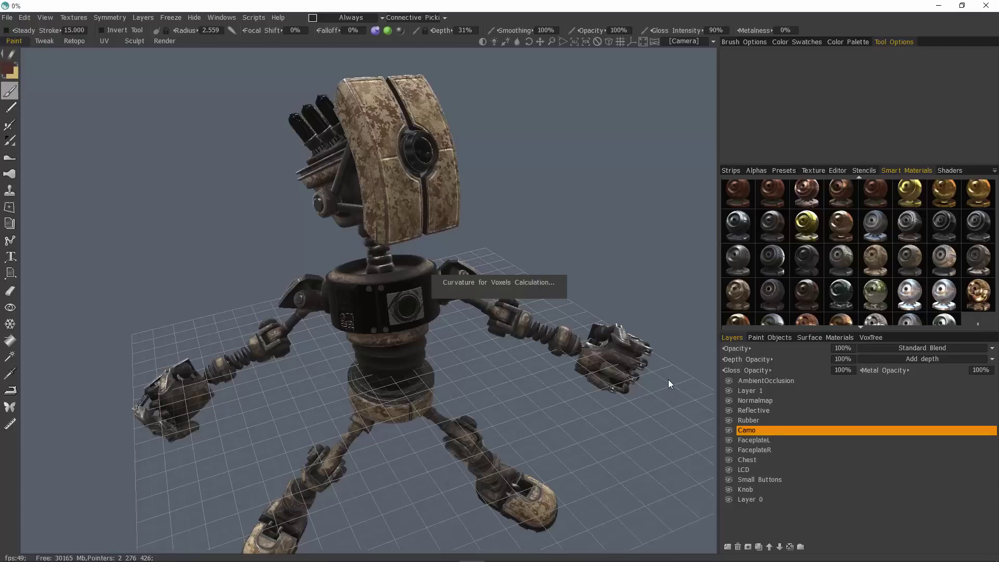
Step: Preview the camouflage smart material over the chest, rescale its pattern, and move the preview frame clear of the robot
left_click_drag(669, 380, 693, 336)
left_click_drag(447, 234, 435, 202, "alt")
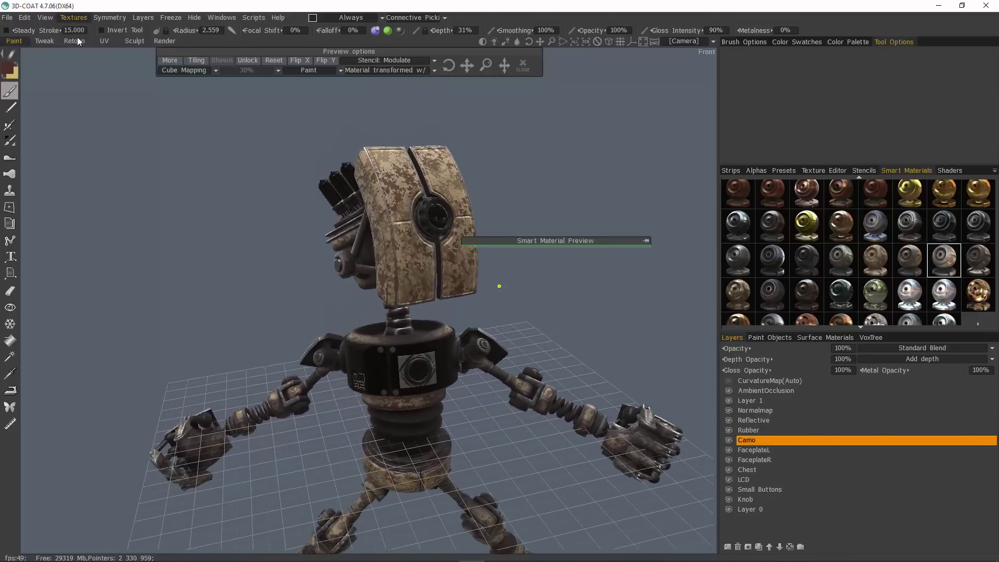
scroll(355, 158, "up", 5)
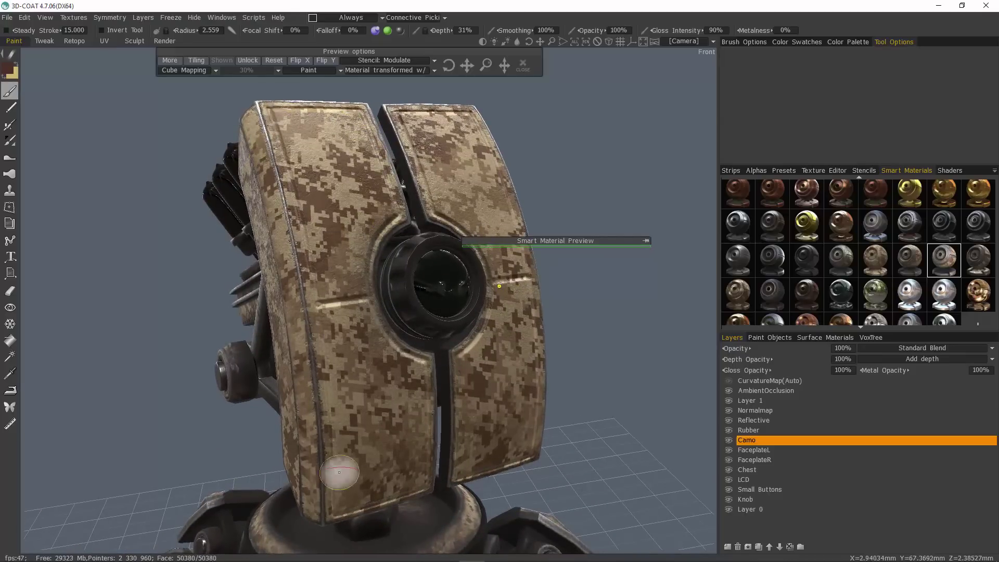
scroll(368, 495, "down", 5)
left_click_drag(253, 240, 248, 271)
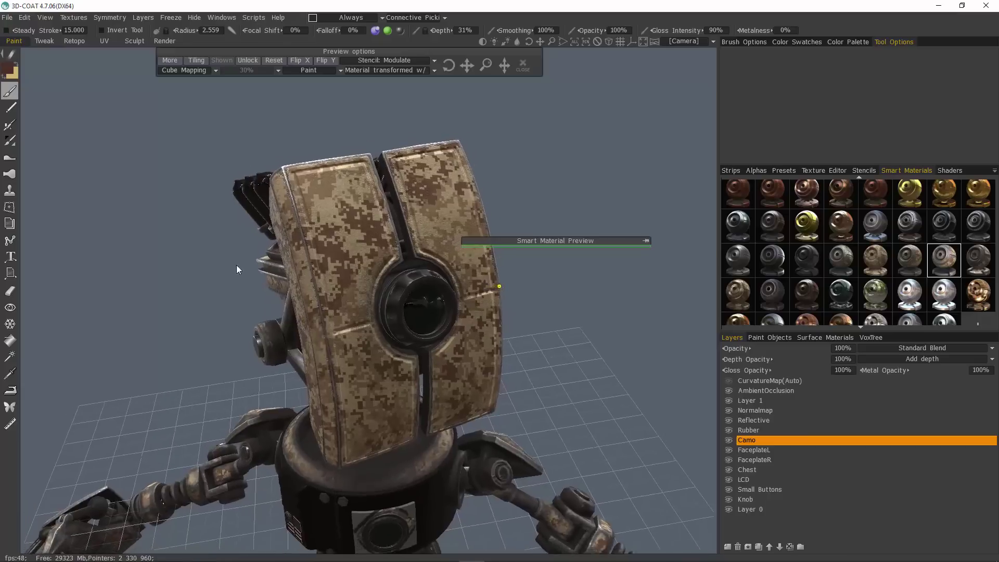
scroll(245, 272, "down", 2)
middle_click_drag(208, 333, 643, 240)
left_click_drag(632, 244, 436, 248)
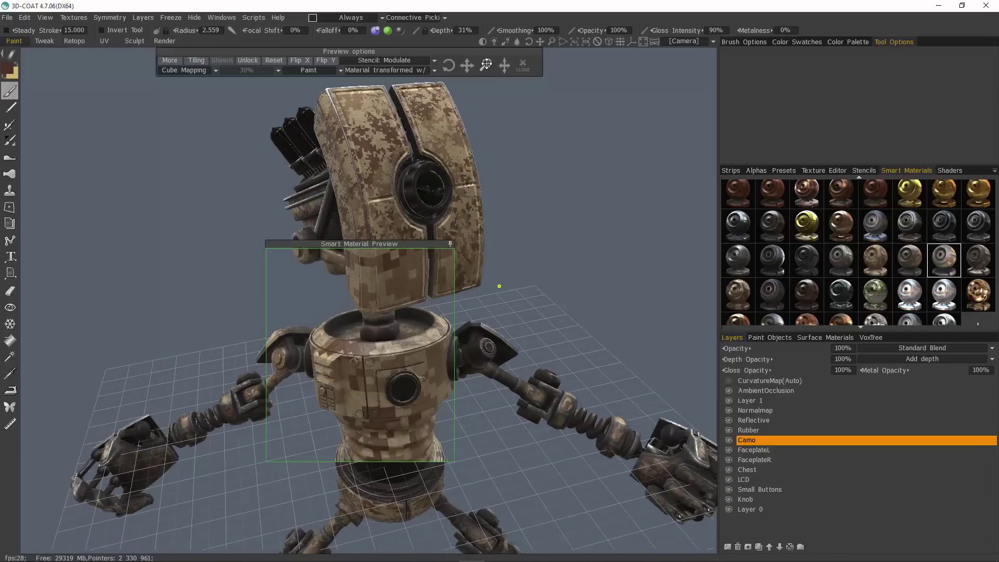
left_click_drag(485, 63, 494, 63)
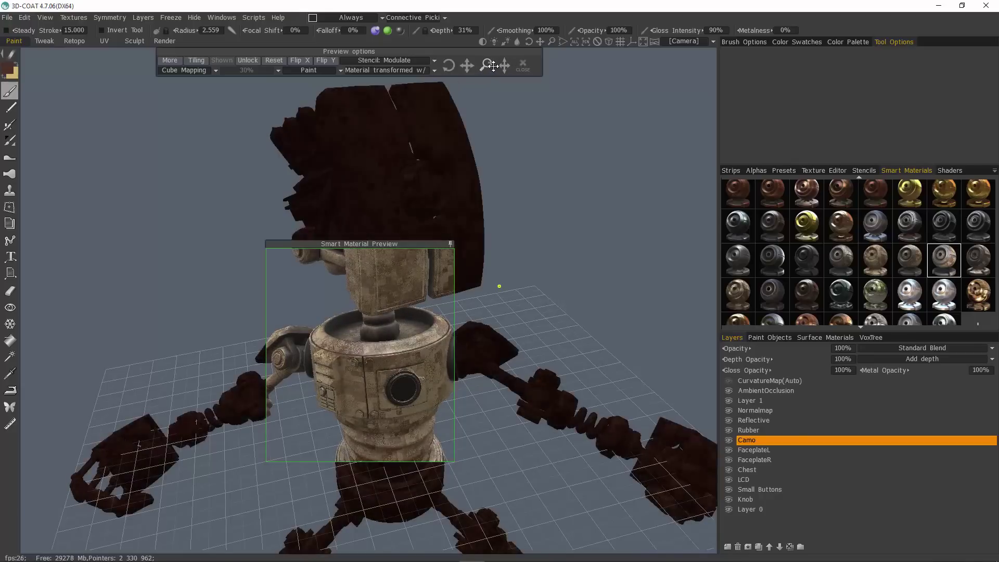
left_click_drag(499, 66, 527, 68)
mouse_move(413, 244)
left_mouse_down()
mouse_move(233, 164)
mouse_move(223, 140)
left_mouse_up()
Step: Save the project and fill the chest body with the camouflage smart material on the Camo layer using the Fill tool
left_click_drag(229, 130, 472, 341)
middle_click_drag(473, 341, 548, 306)
left_click_drag(548, 306, 74, 315)
left_click(10, 343)
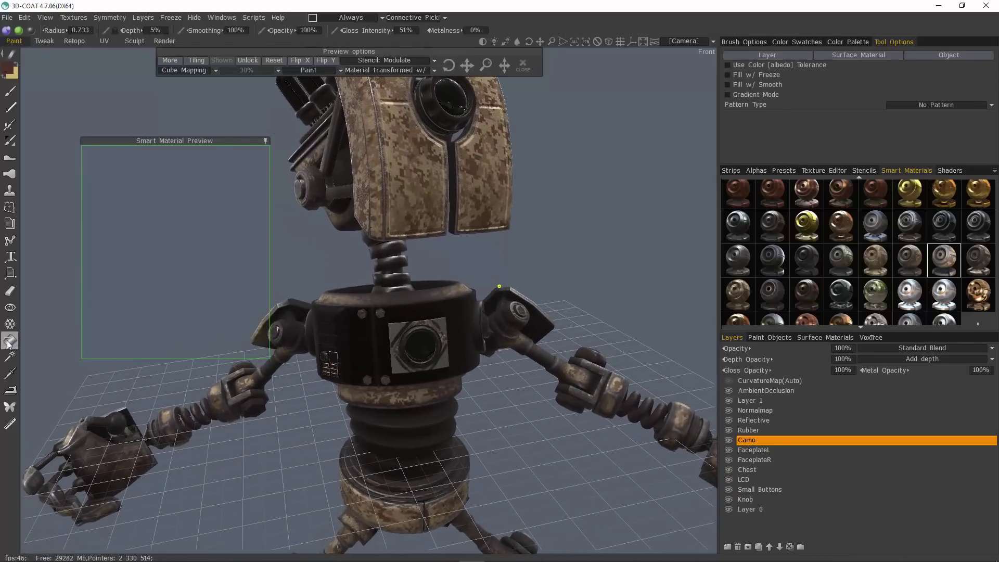
left_click_drag(541, 194, 386, 351)
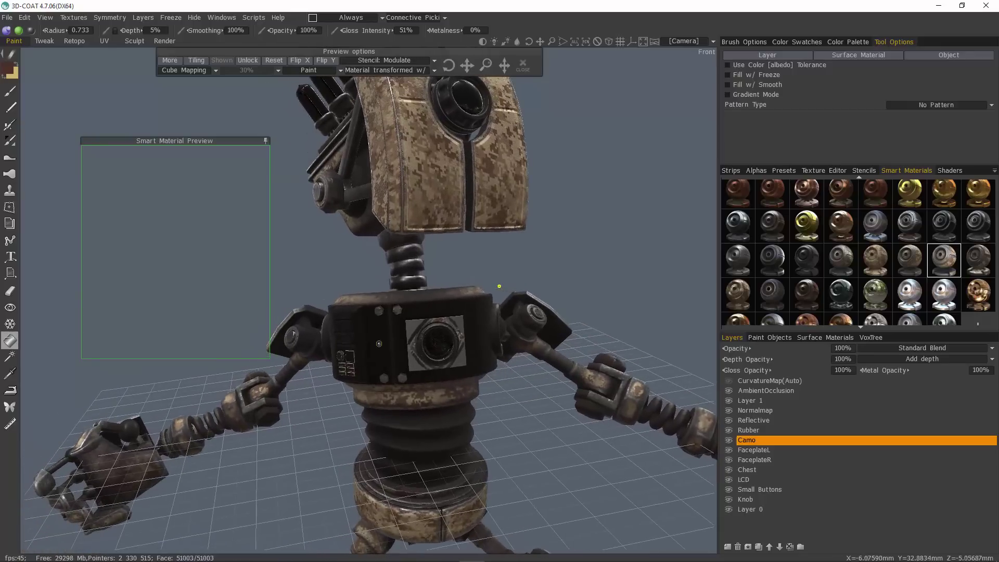
key("ctrl+s")
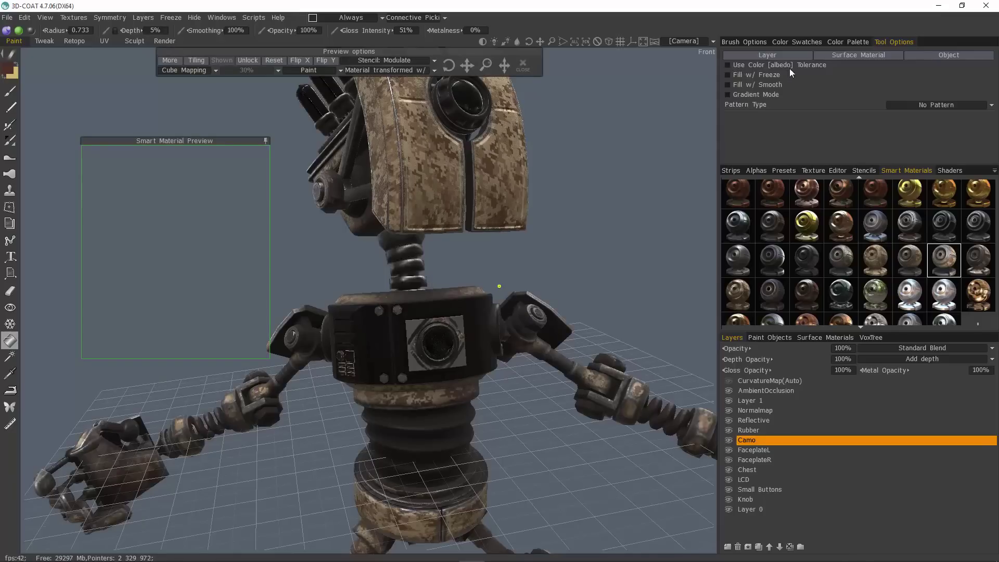
left_click_drag(319, 360, 384, 340)
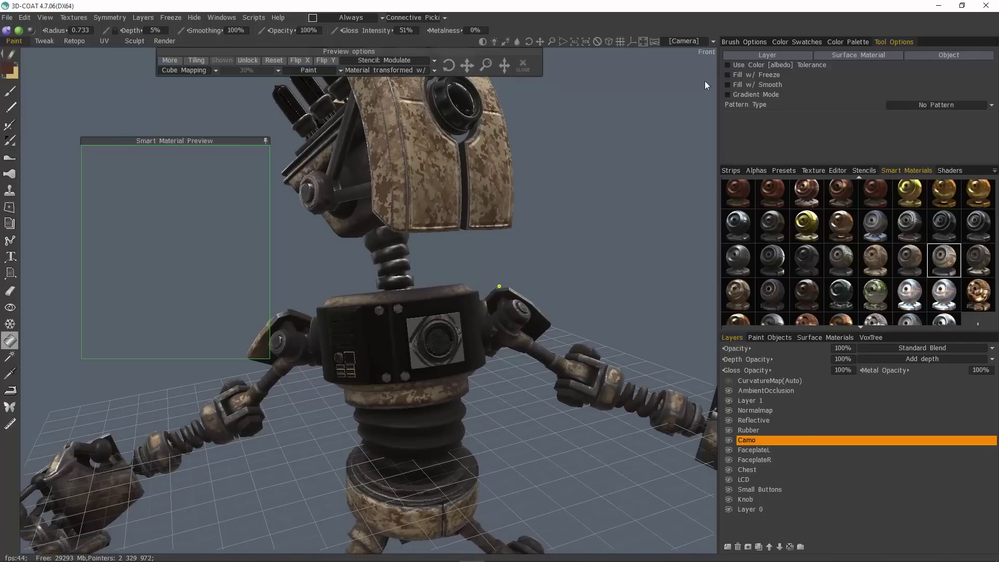
middle_click_drag(443, 312, 444, 214)
right_click_drag(444, 213, 393, 214)
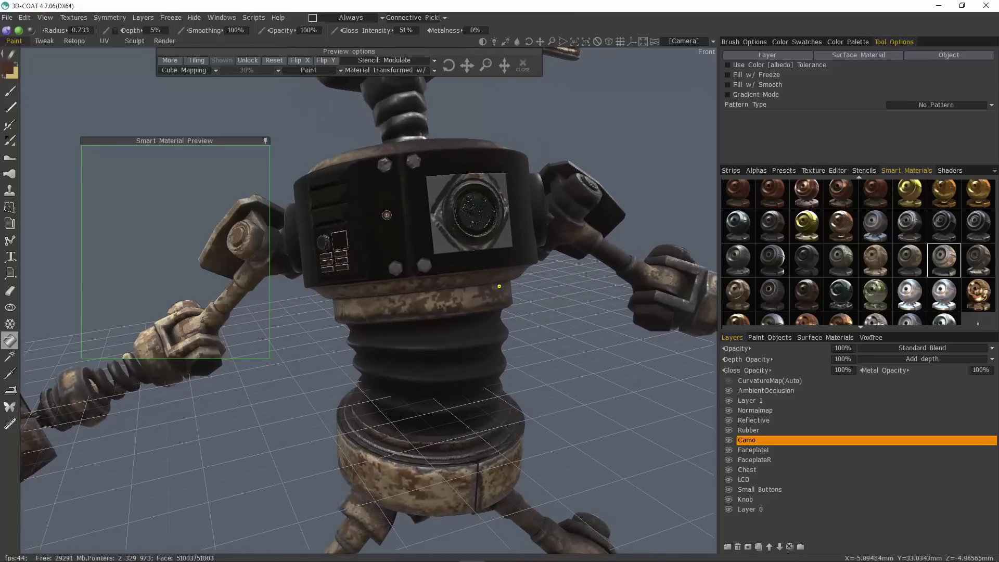
left_click(386, 214)
Step: Fill the chest bolts and the square plate around the chest lens with the same camouflage material
mouse_move(553, 321)
left_mouse_down()
mouse_move(539, 317)
mouse_move(520, 228)
left_mouse_up()
right_click_drag(521, 228, 418, 245)
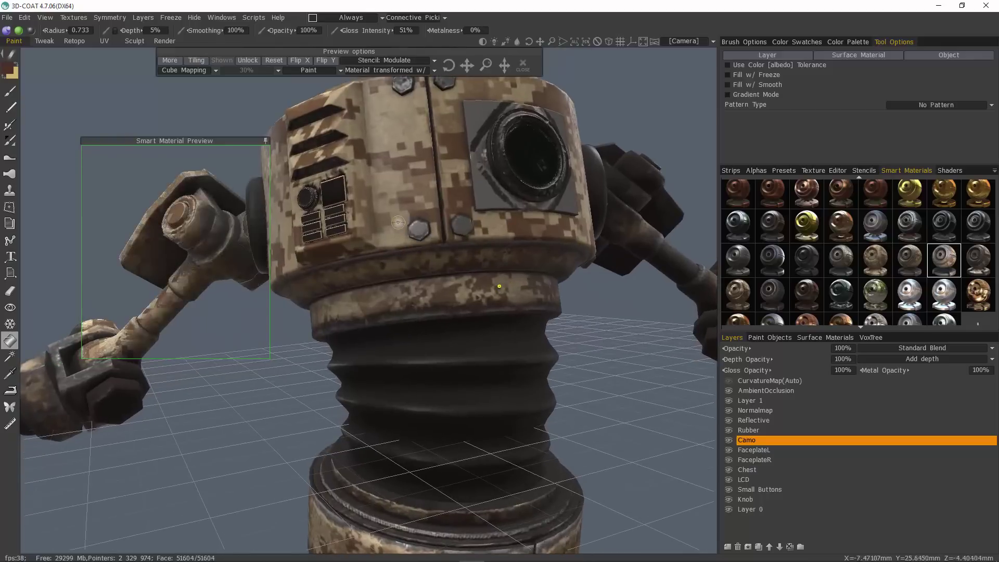
middle_click_drag(456, 288, 452, 417)
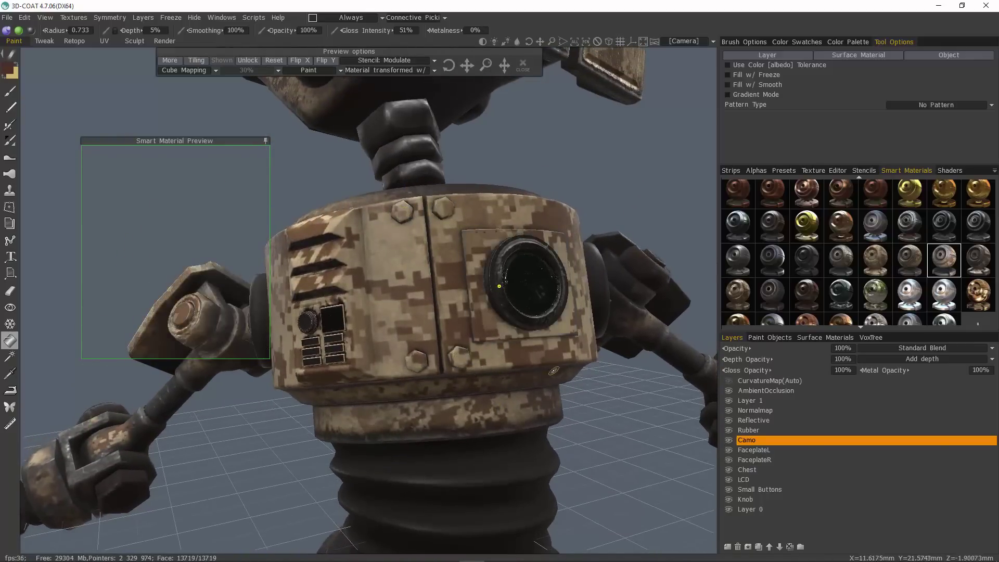
left_click_drag(492, 326, 337, 289)
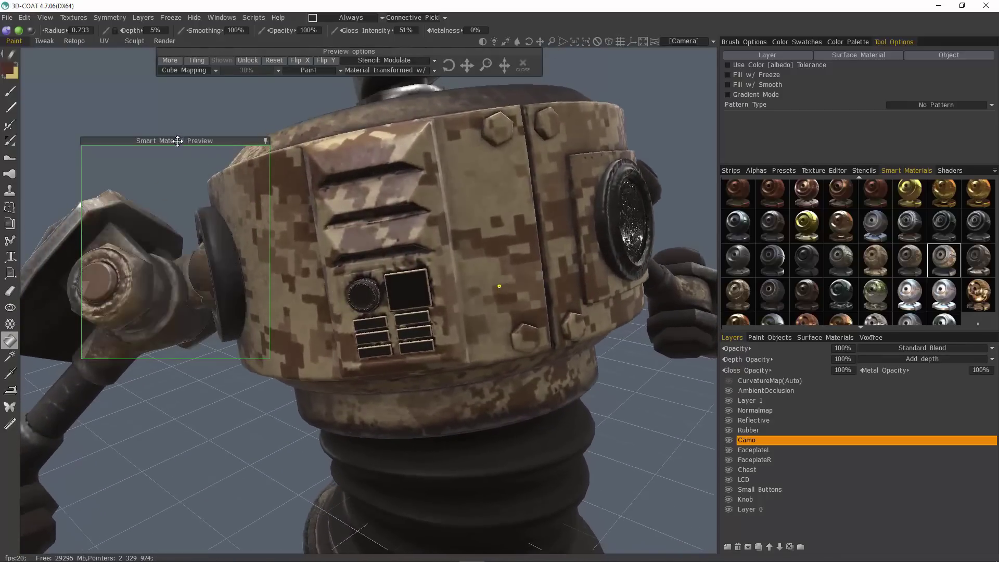
Step: Fill the LCD screen on the chest with the dark green glossy smart material on the LCD layer
left_click_drag(187, 142, 394, 185)
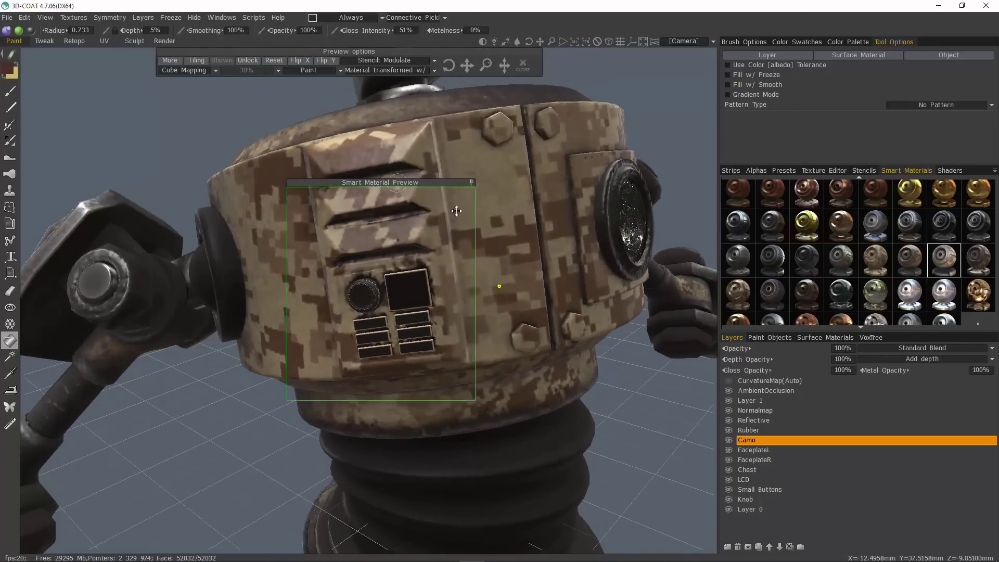
left_click(747, 480)
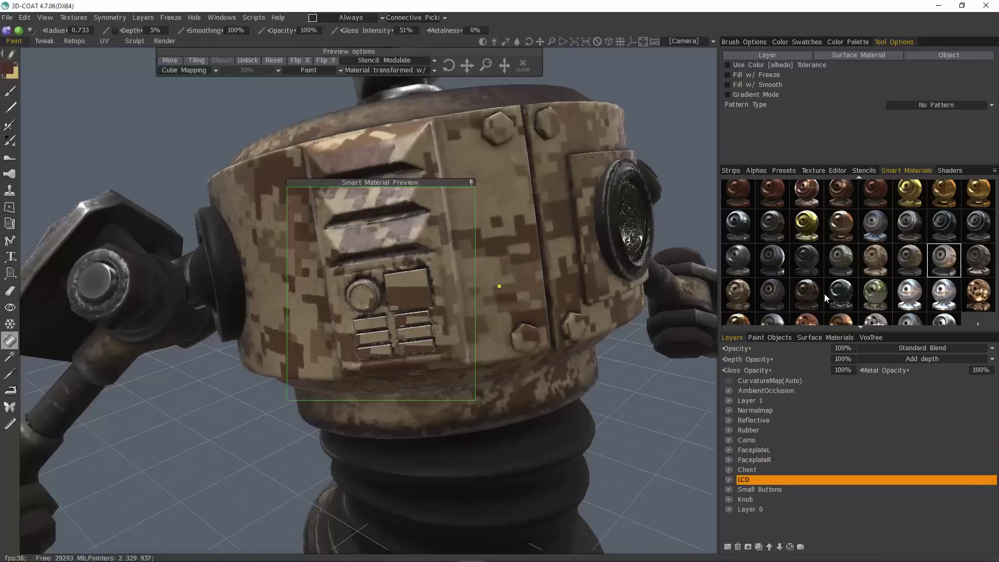
left_click(841, 298)
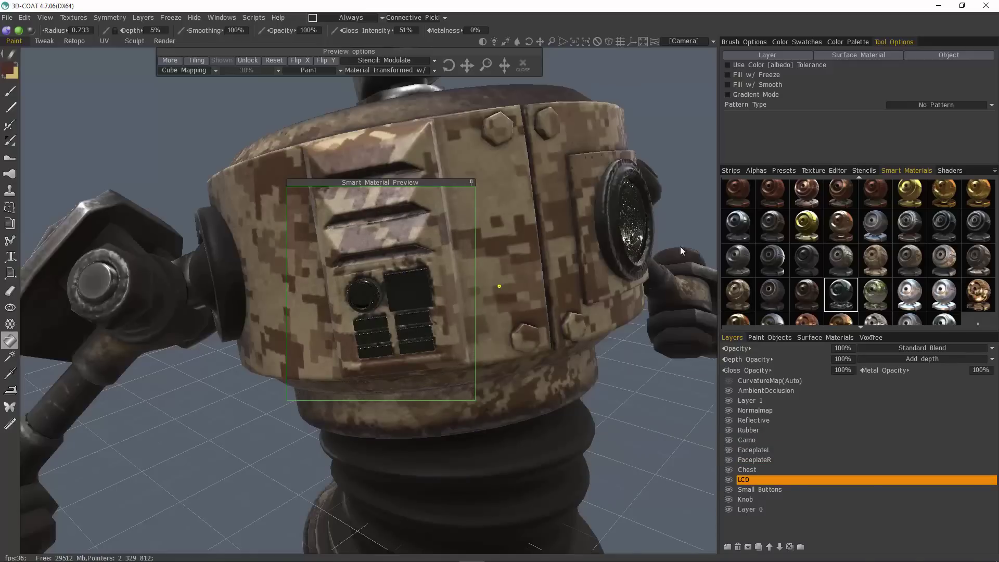
left_click_drag(469, 241, 459, 192, "alt")
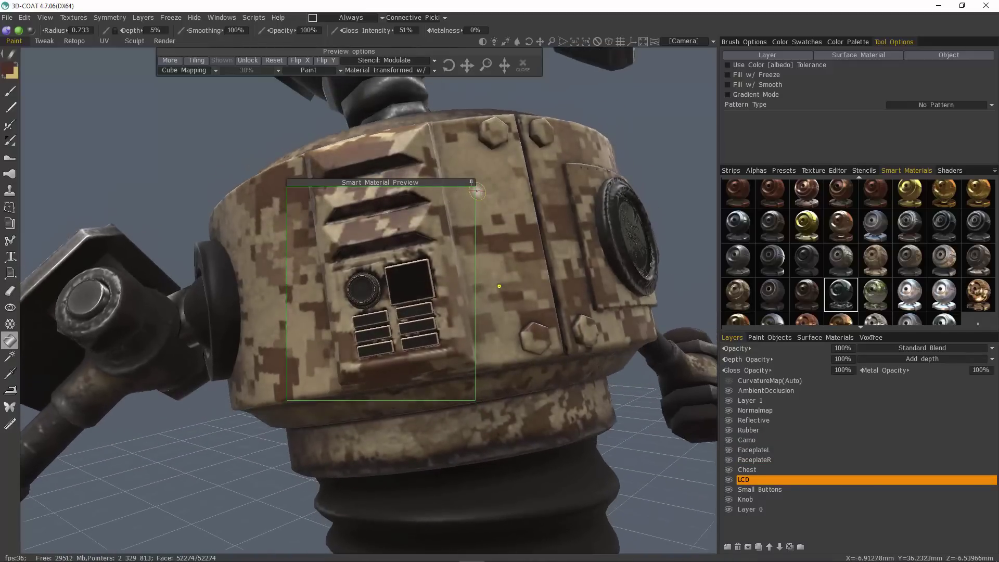
scroll(435, 259, "up", 5)
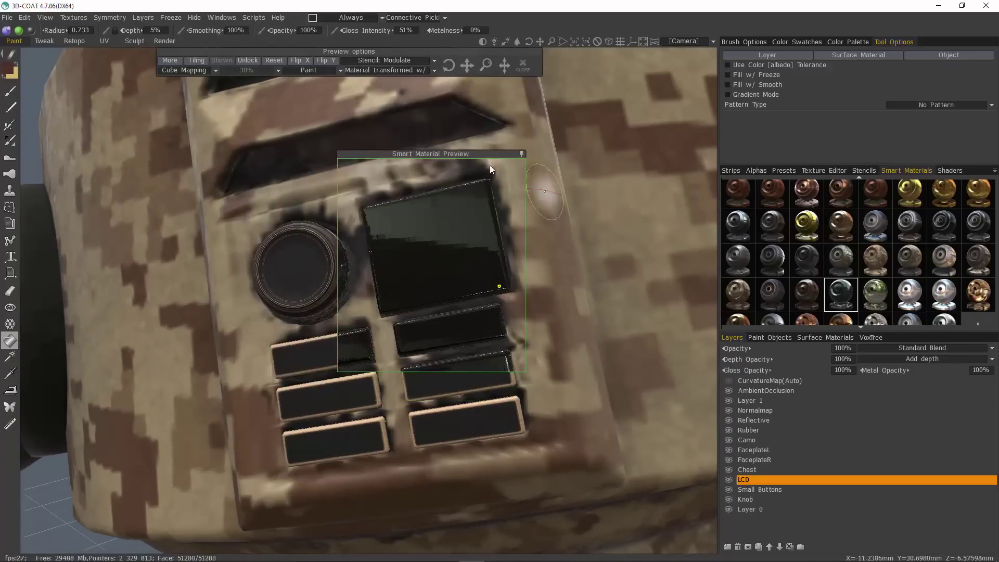
left_click(522, 154)
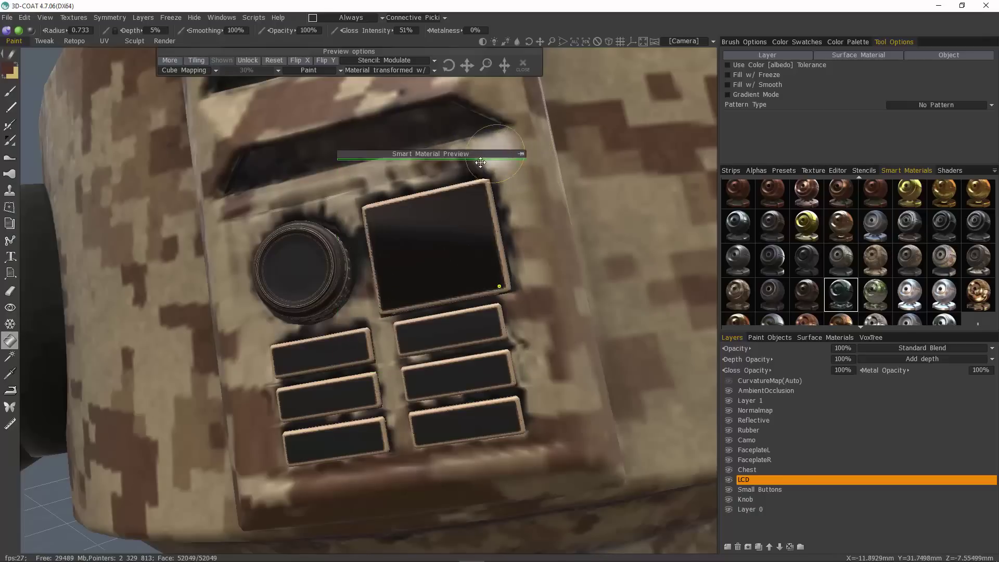
left_click(446, 252)
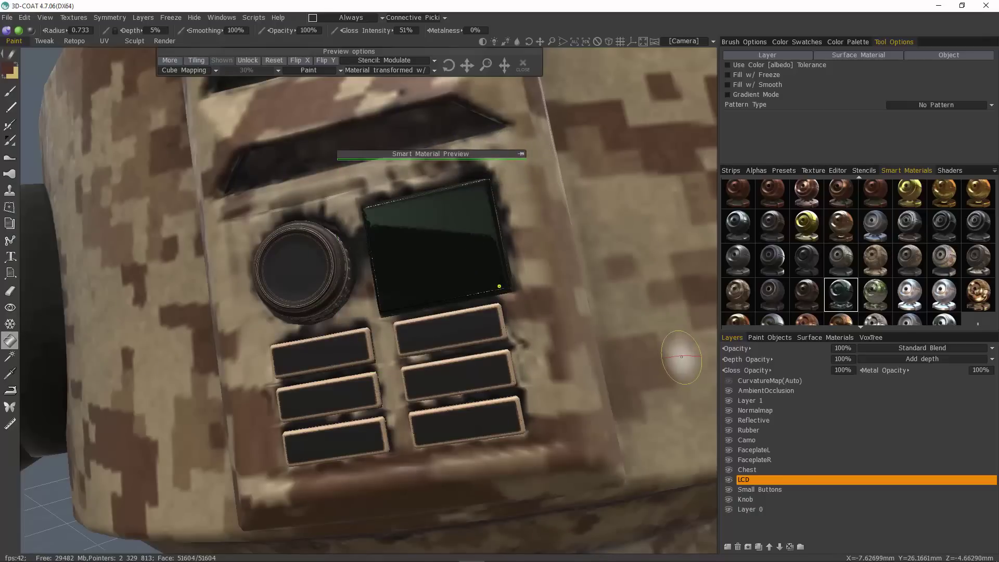
Step: Switch to the smart material folder with the plain black materials and preview one over the knob and buttons
scroll(661, 333, "down", 5)
left_click_drag(661, 333, 531, 261, "alt")
left_click(995, 171)
mouse_move(963, 169)
left_click(847, 473)
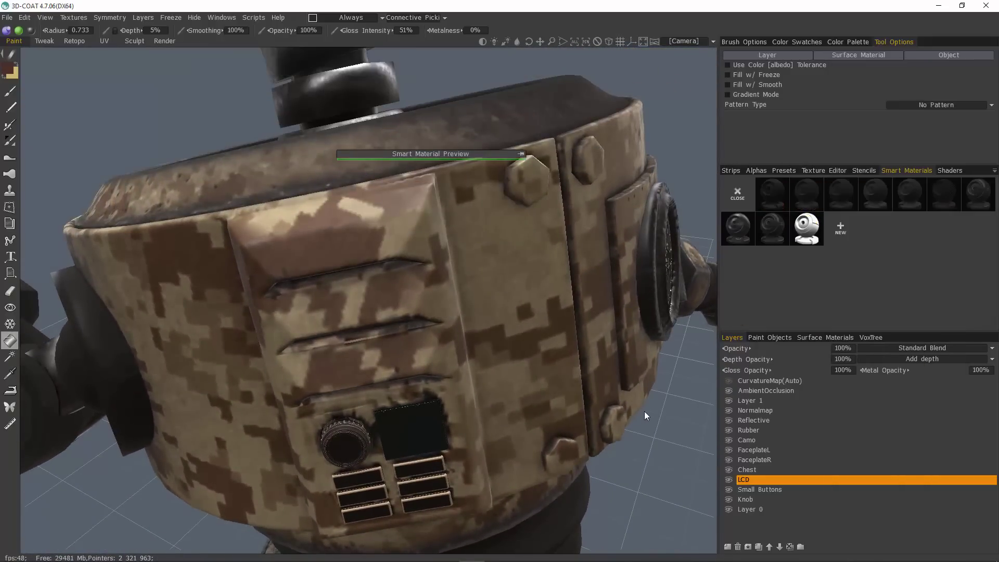
left_click(737, 228)
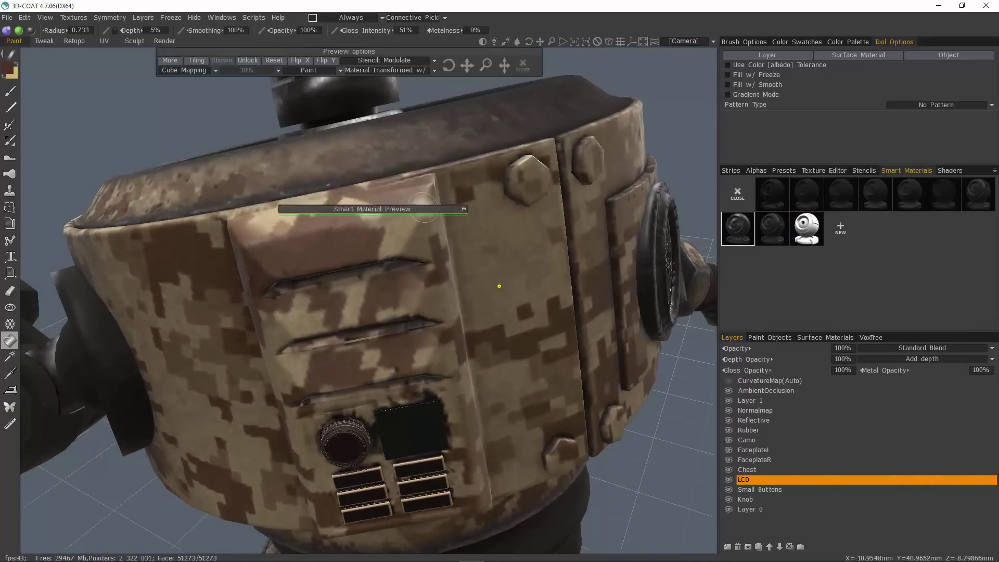
left_click_drag(400, 443, 398, 412, "alt")
middle_click_drag(398, 416, 396, 328, "alt")
right_click_drag(396, 327, 391, 338, "alt")
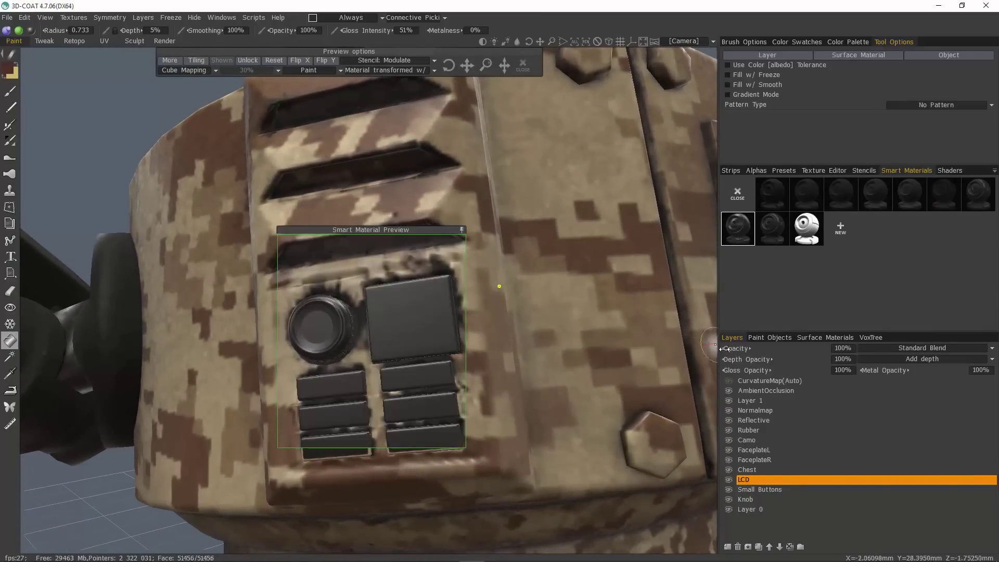
Step: Fill the six small buttons and the knob with a matte black smart material on the Rubber layer
left_click(760, 489)
left_click(745, 430)
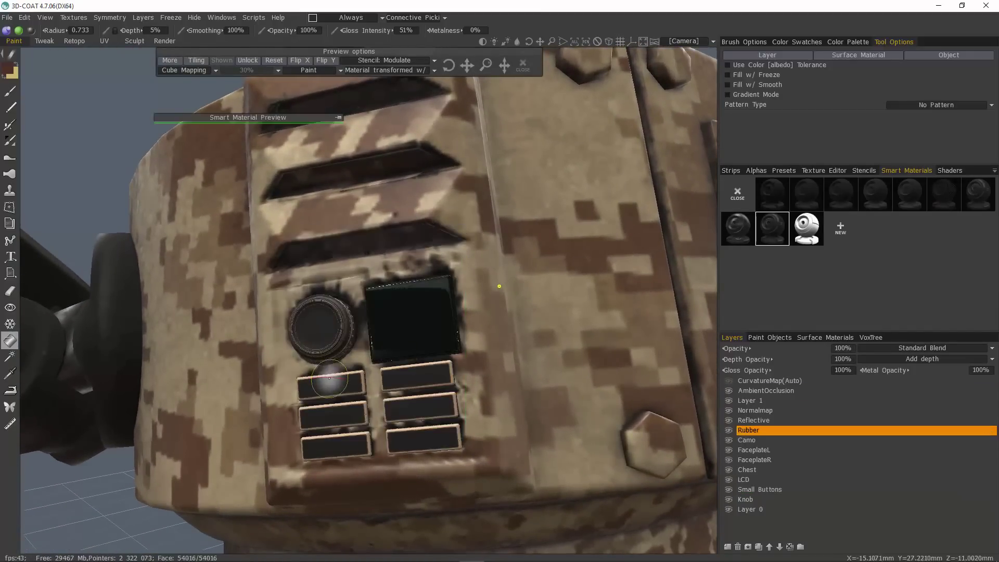
mouse_move(330, 387)
left_mouse_down()
mouse_move(318, 388)
mouse_move(333, 448)
mouse_move(407, 421)
mouse_move(417, 379)
mouse_move(415, 420)
left_mouse_up()
left_click(415, 419)
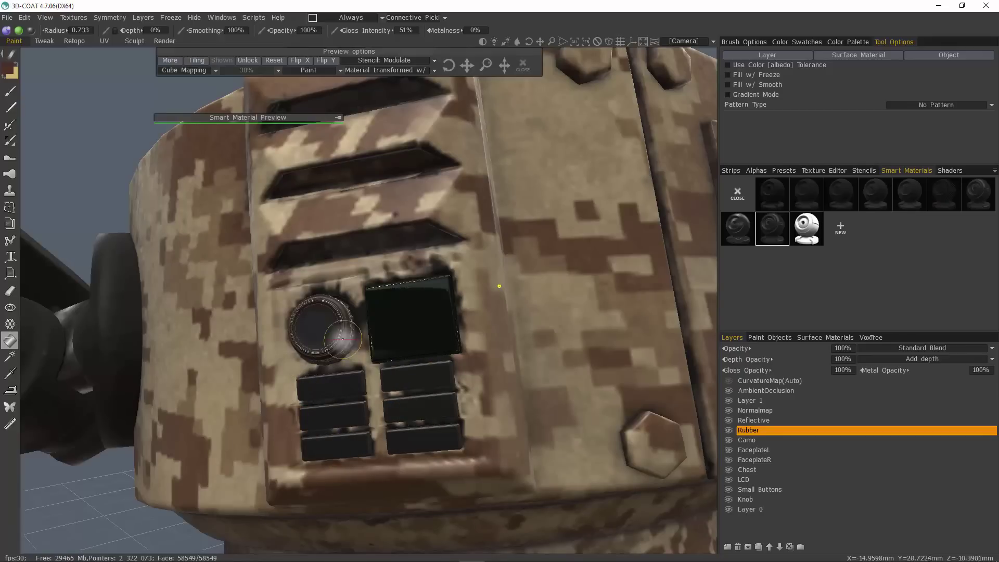
left_click(321, 338)
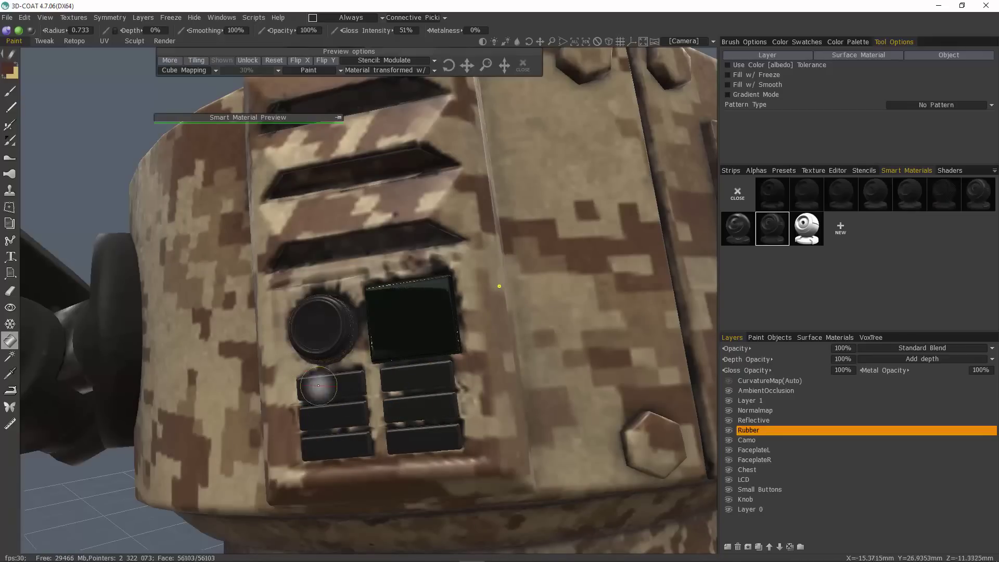
Step: Close the material preview options, bring the whole robot into view, and move the Smart Material Preview window out of its way
right_click_drag(351, 394, 447, 323, "alt")
mouse_move(448, 323)
left_mouse_down("alt")
mouse_move(508, 288)
mouse_move(538, 77)
left_mouse_up("alt")
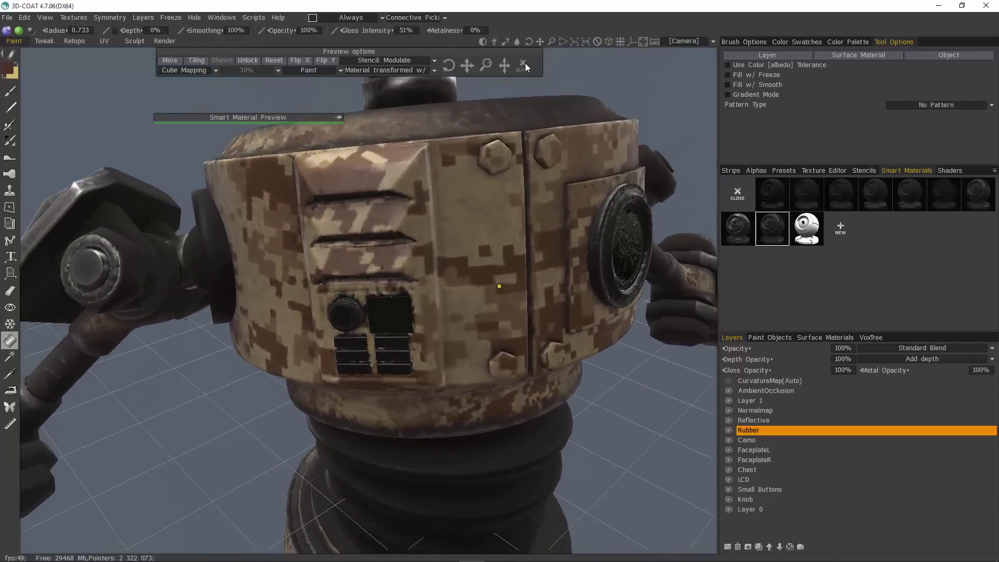
left_click(524, 67)
right_click_drag(606, 260, 448, 334, "alt")
mouse_move(448, 333)
left_mouse_down("alt")
mouse_move(249, 307)
mouse_move(452, 331)
left_mouse_up("alt")
left_click_drag(299, 118, 168, 66)
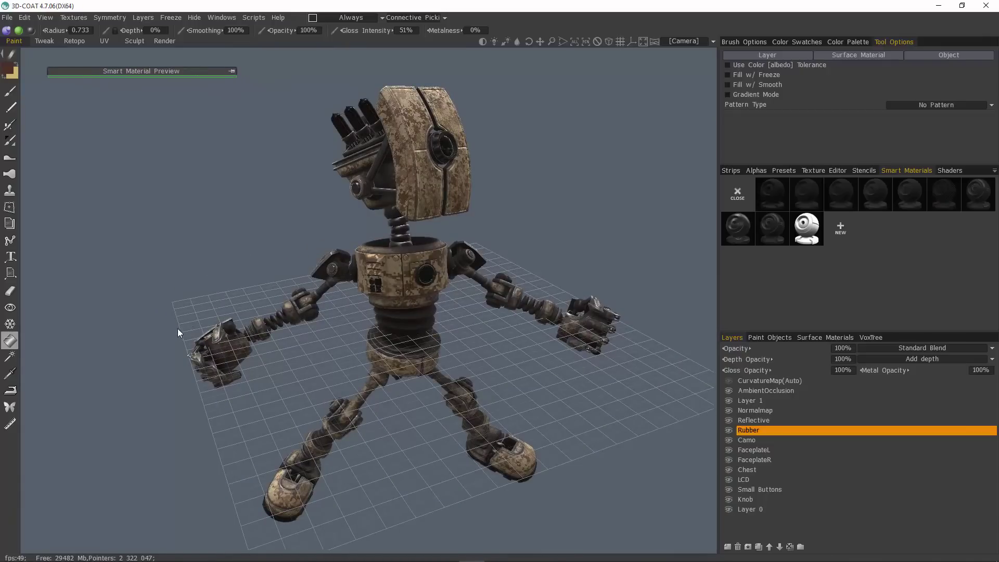